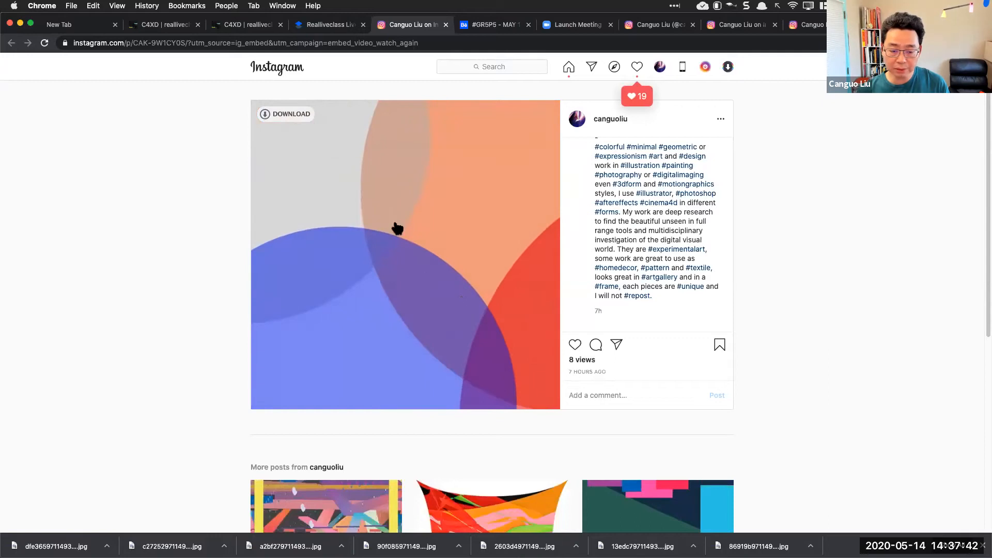
Pause the reference animation of overlapping circles and switch to the blank Adobe XD artboard
left_click(456, 314)
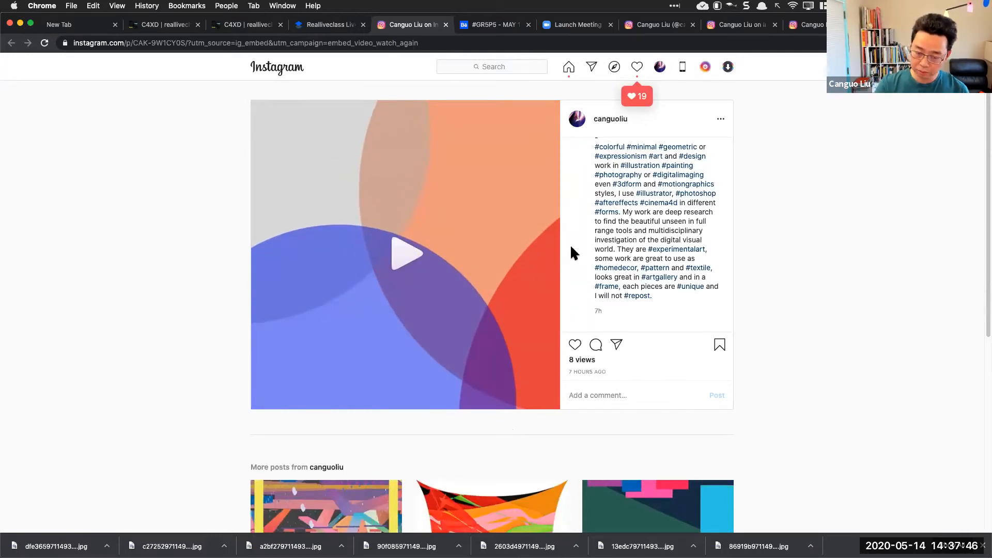
key("super+Tab")
left_click(694, 235)
left_click_drag(567, 261, 536, 282)
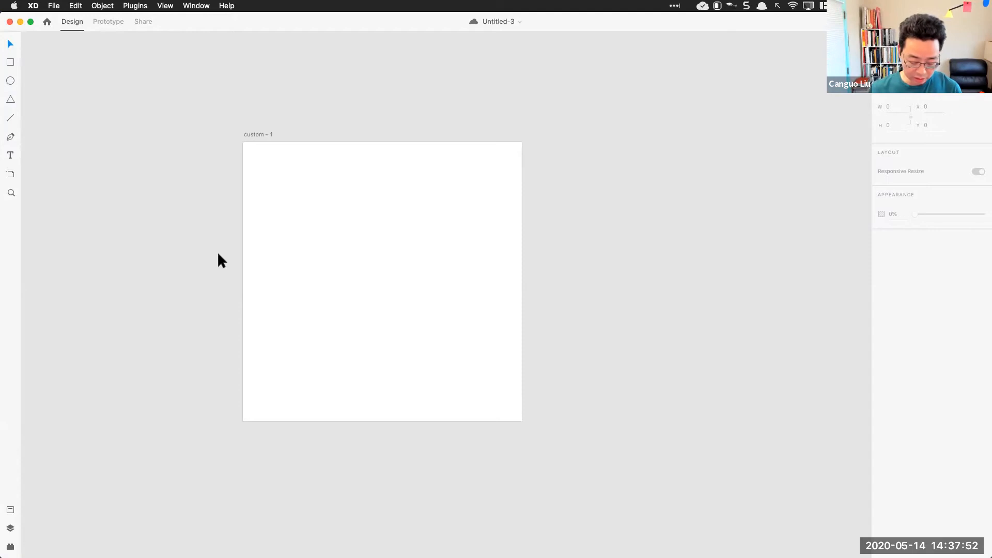
Draw a borderless circle about 963 px wide from the artboard's upper-left corner and fill it with pinkish red #FF0246
key("e")
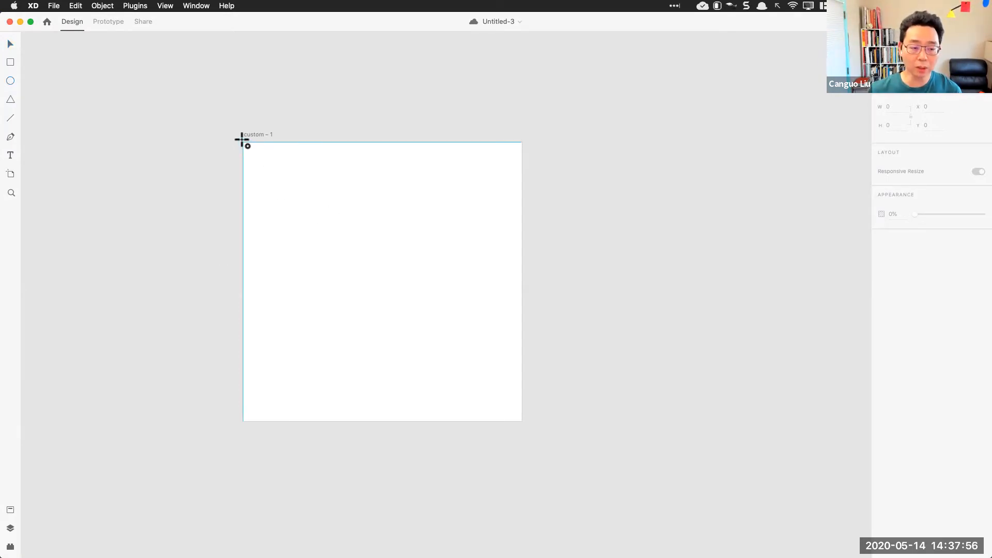
mouse_move(242, 143)
left_mouse_down()
mouse_move(445, 319)
mouse_move(394, 327)
mouse_move(456, 310)
mouse_move(494, 331)
mouse_move(478, 329)
mouse_move(485, 343)
mouse_move(376, 302)
mouse_move(539, 391)
left_mouse_up()
left_click(882, 304)
left_click(897, 285)
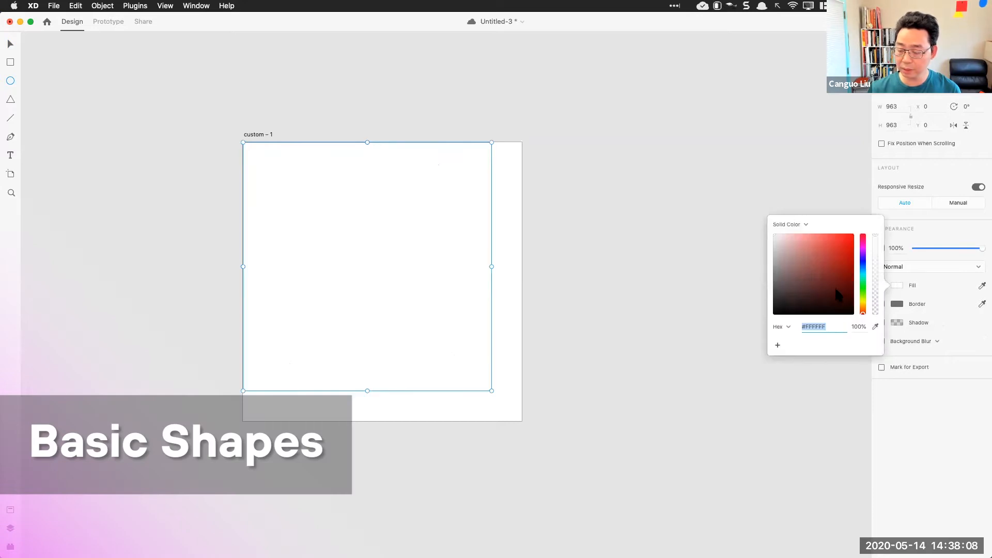
left_click_drag(851, 292, 865, 240)
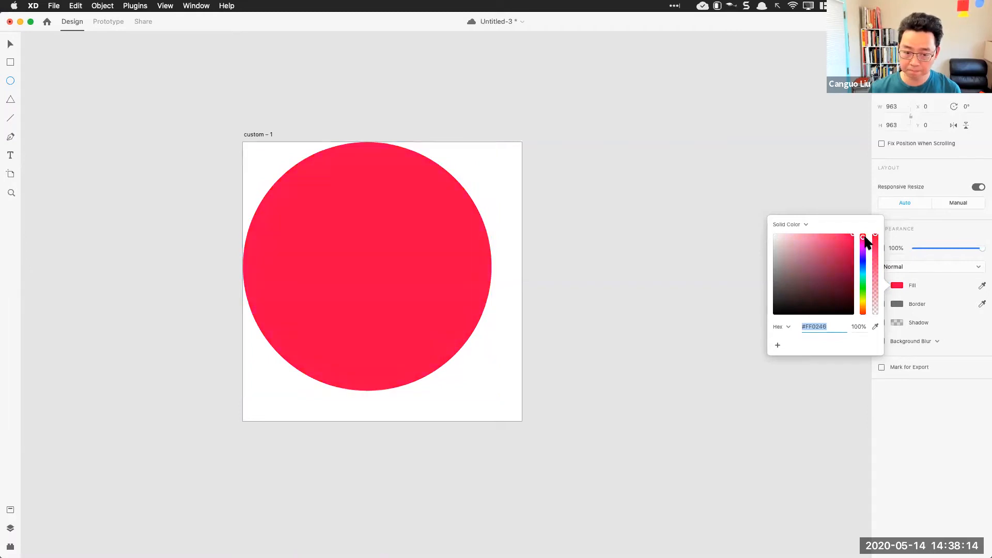
left_click(562, 256)
Move the red circle up and left so only its lower-right quarter covers the artboard's corner
key("v")
left_click_drag(434, 312, 312, 187)
left_click(501, 238)
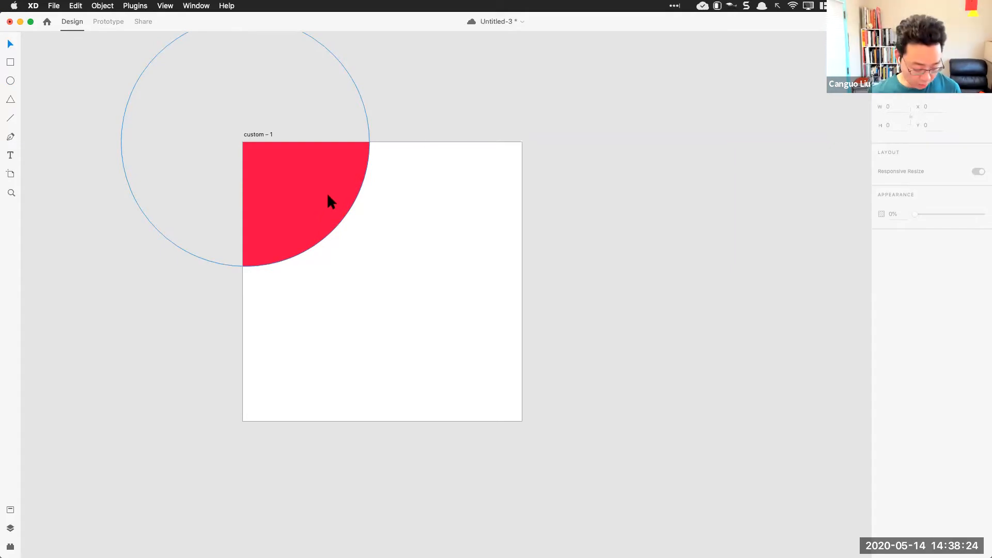
Duplicate the red circle to about X 318, Y -214 in the artboard's upper-right area and fill the copy with blue
left_click_drag(256, 182, 468, 252)
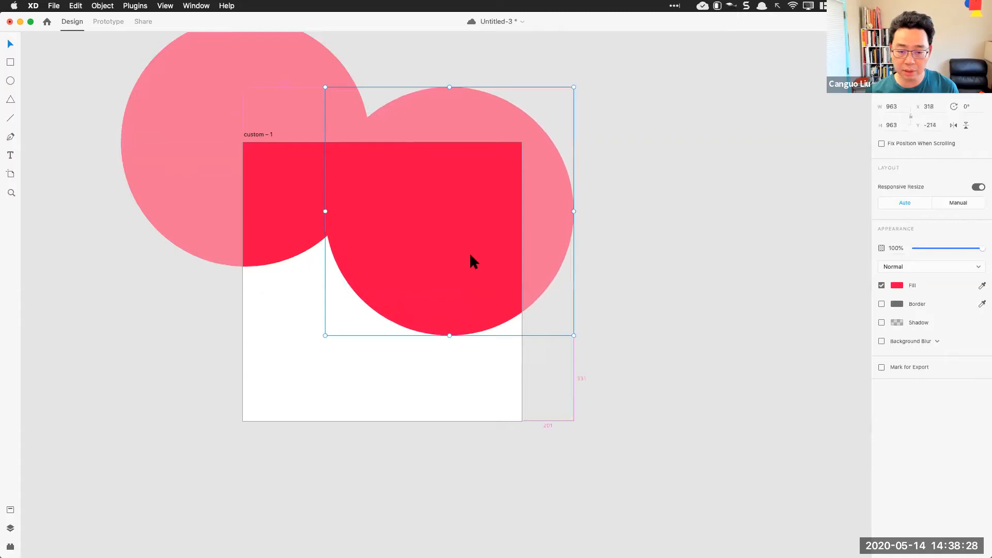
left_click(897, 287)
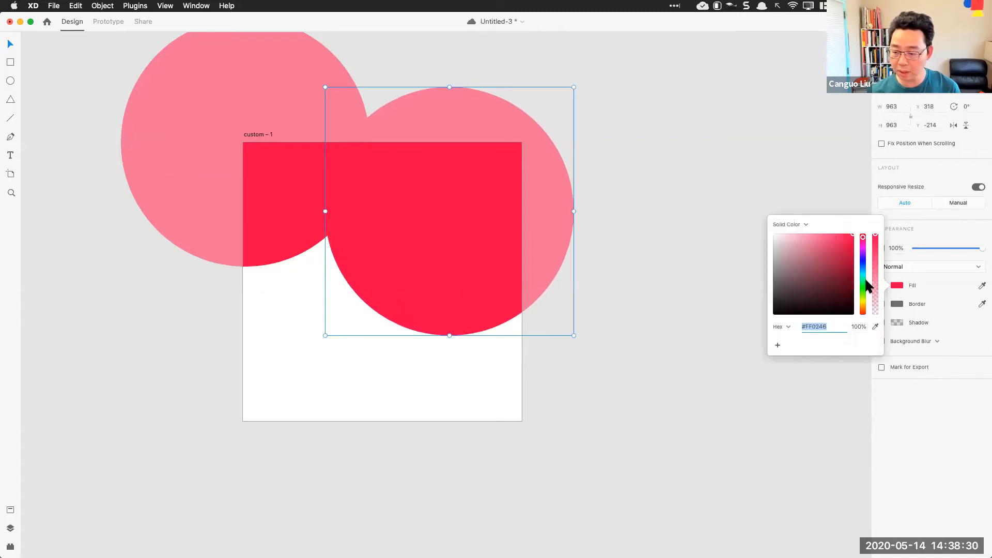
left_click(863, 263)
left_click(667, 281)
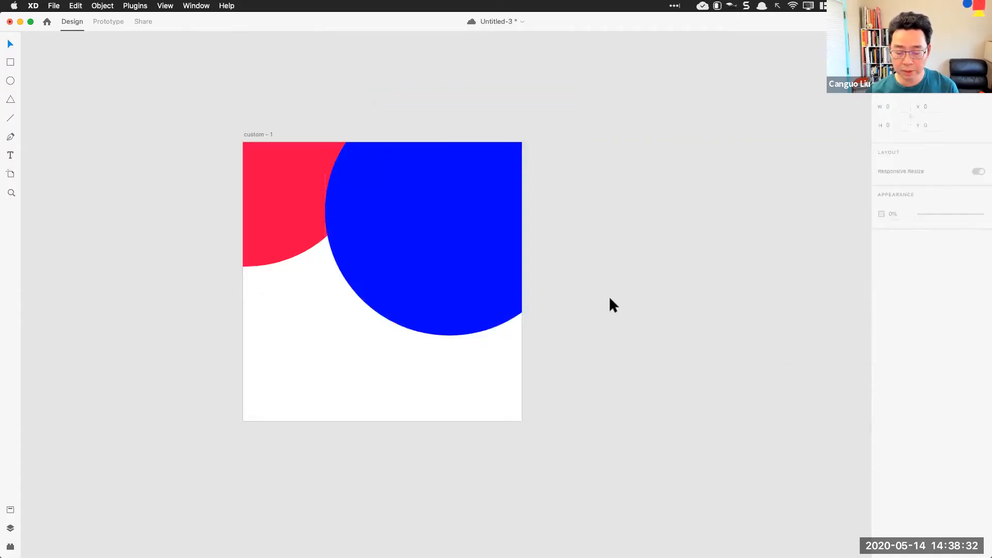
Duplicate the blue circle into the artboard's lower-left area, fill the copy with orange and adjust its position
left_click(452, 254)
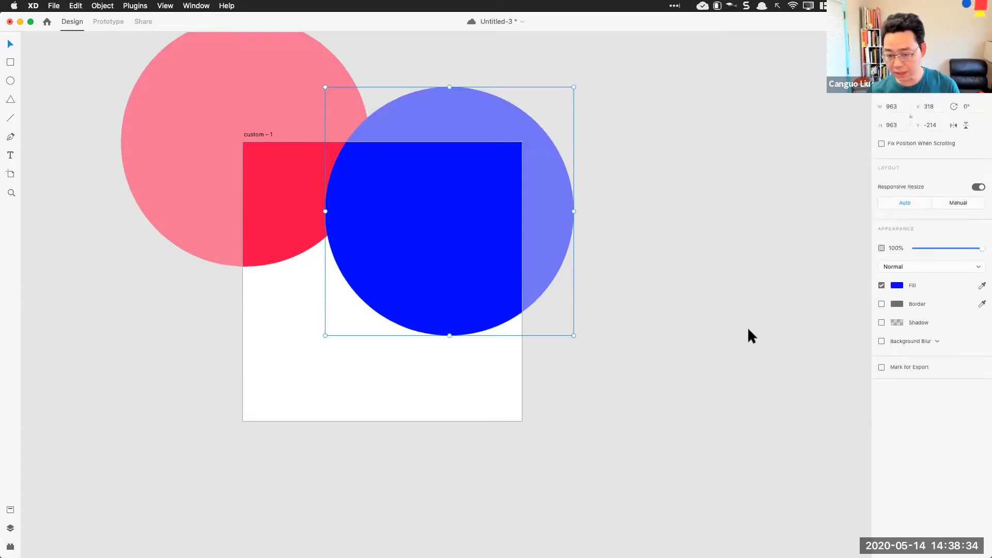
left_click_drag(513, 216, 340, 399)
left_click(896, 285)
left_click_drag(863, 308, 863, 307)
left_click(551, 340)
left_click_drag(232, 412, 273, 364)
Duplicate the orange circle into the artboard's lower-right area and shift the red circle down and right
left_click_drag(340, 346, 536, 352)
left_click(650, 299)
left_click_drag(263, 156, 307, 244)
Fill the lower-right orange circle with cyan and nudge it slightly down
left_click(491, 310)
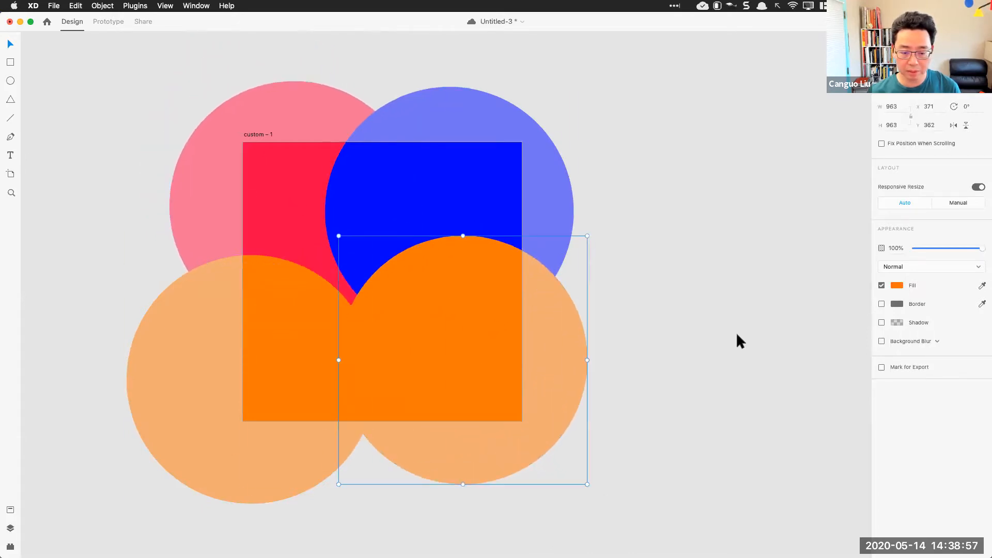
left_click(894, 286)
left_click(863, 277)
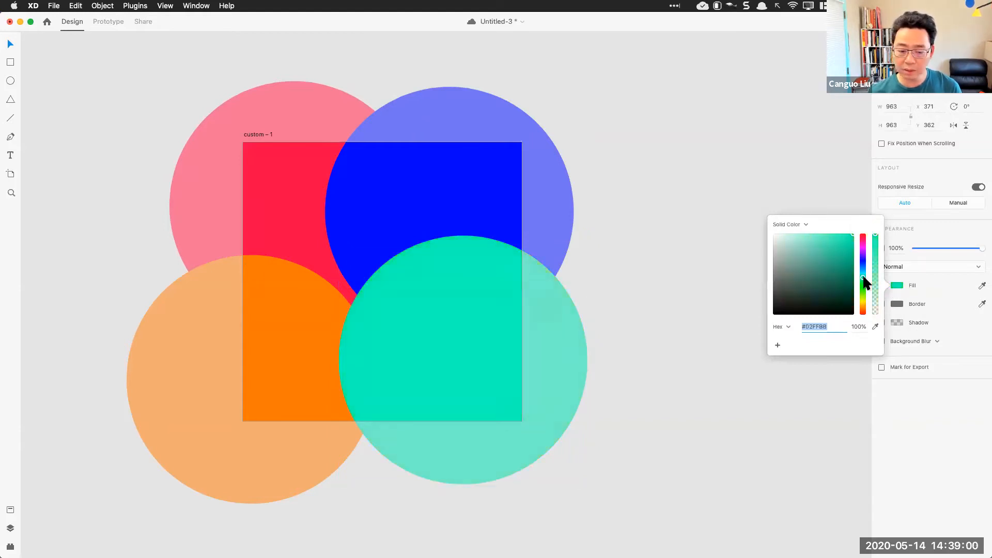
left_click_drag(863, 274, 864, 270)
mouse_move(437, 335)
left_mouse_down()
mouse_move(486, 343)
mouse_move(476, 365)
mouse_move(438, 349)
left_mouse_up()
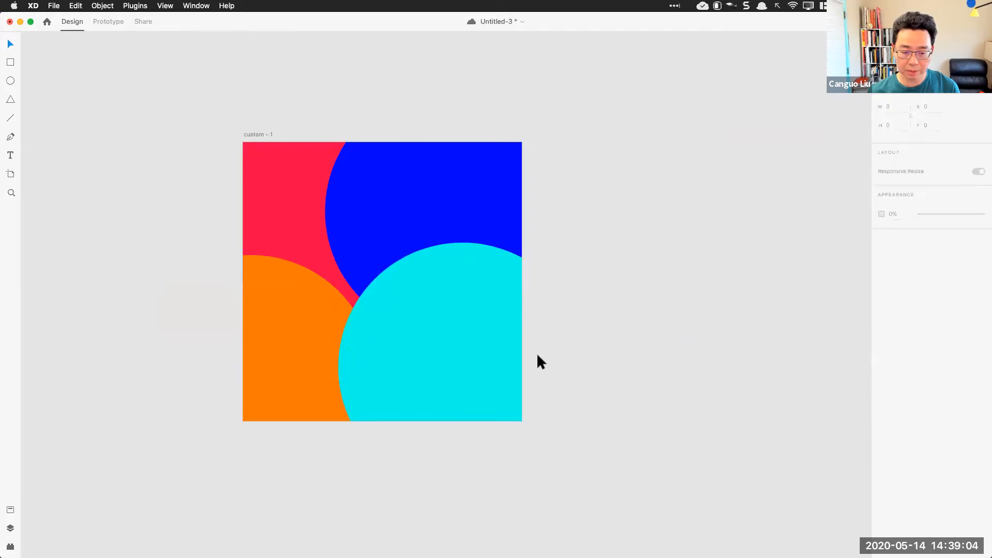
left_click(645, 302)
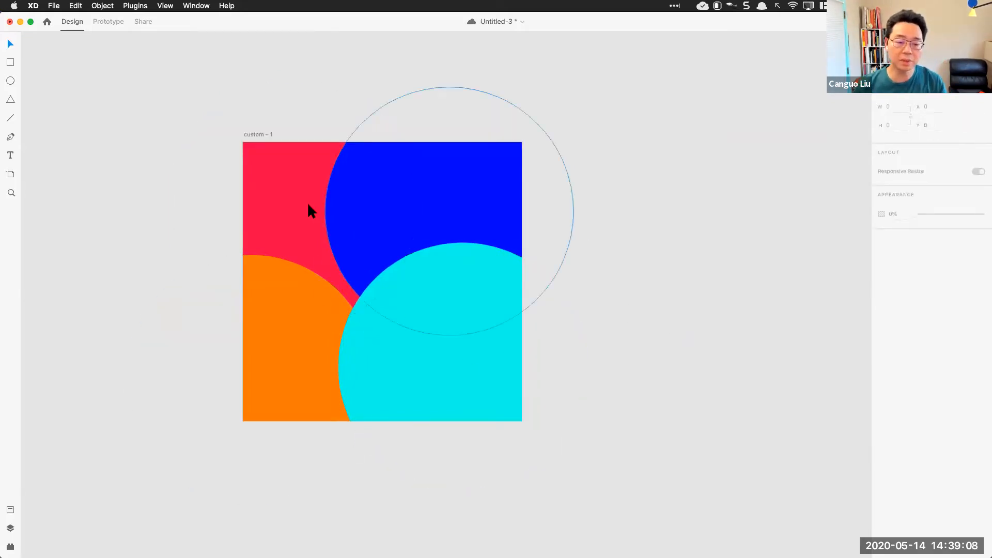
Nudge the red circle left, the blue circle right and the orange circle right to rebalance the composition
left_click(287, 194)
mouse_move(508, 179)
left_mouse_down()
mouse_move(541, 174)
mouse_move(516, 193)
left_mouse_up()
left_click_drag(287, 325, 301, 332)
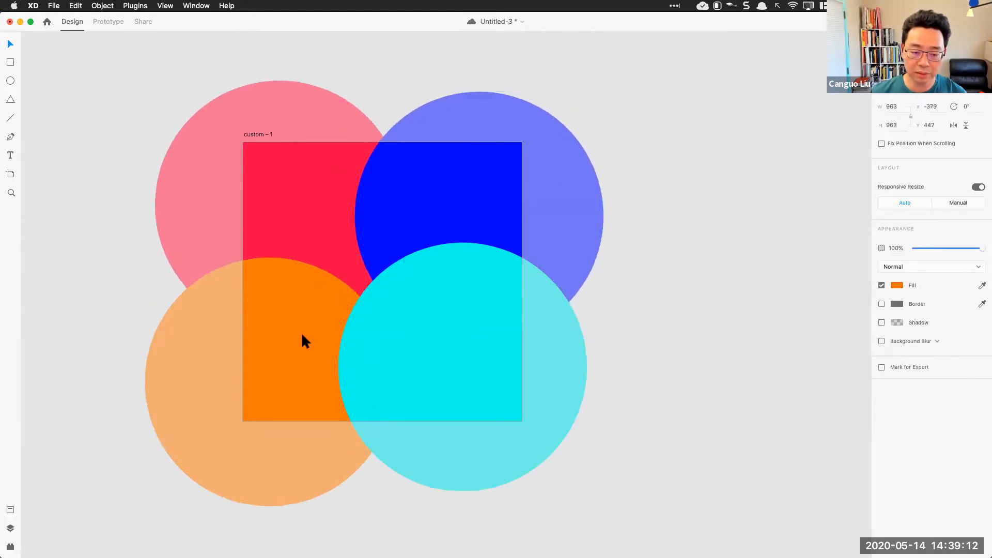
left_click(753, 289)
Switch to Chrome, play the reference animation on Instagram to study its circles and colors, and return to Adobe XD
key("super+Tab")
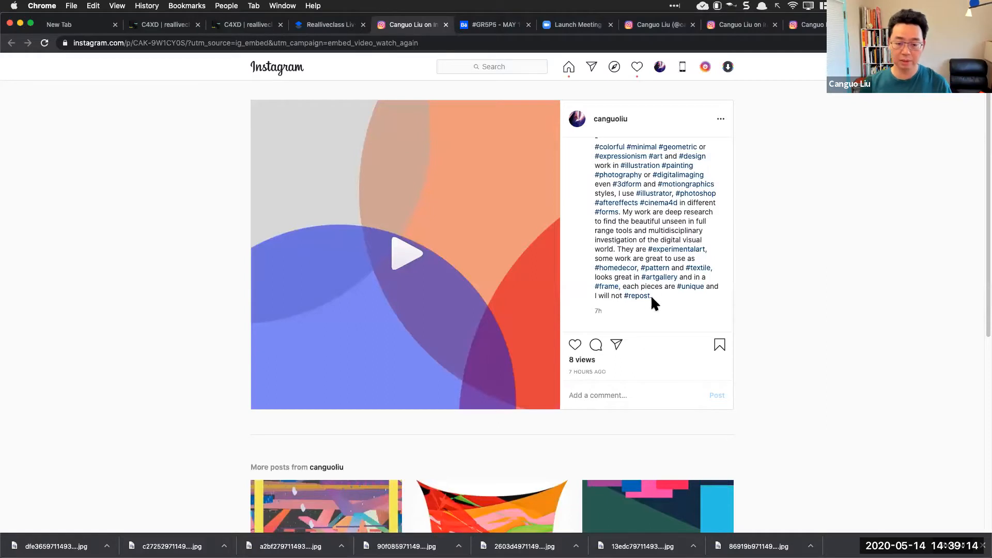
left_click(410, 255)
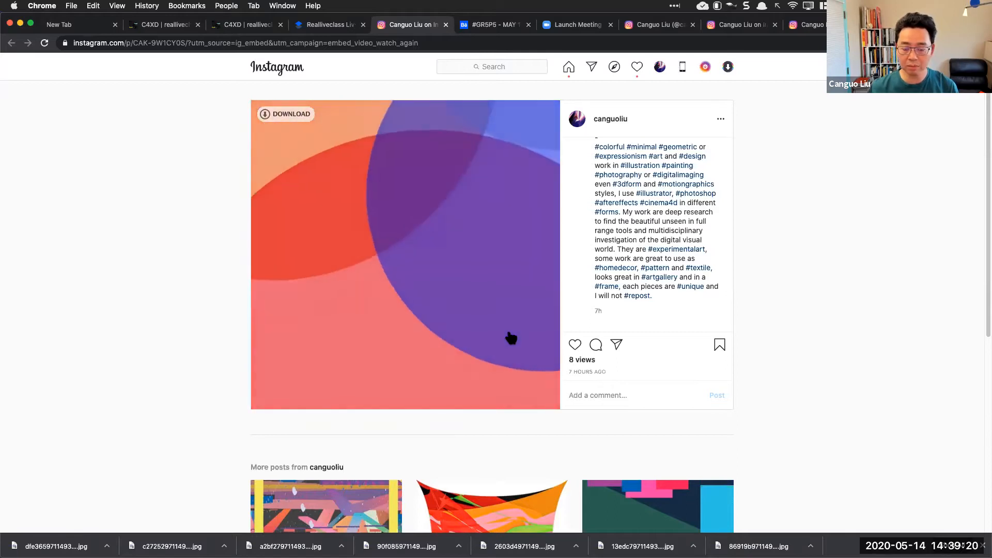
key("super+Tab")
Change the cyan circle's fill to gray #848484
left_click(490, 327)
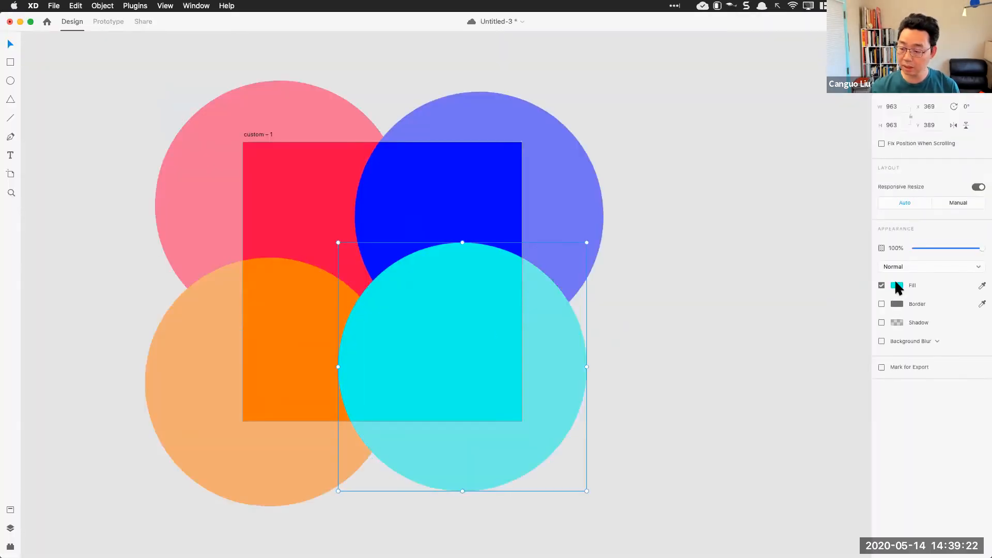
left_click(896, 286)
type("#848484")
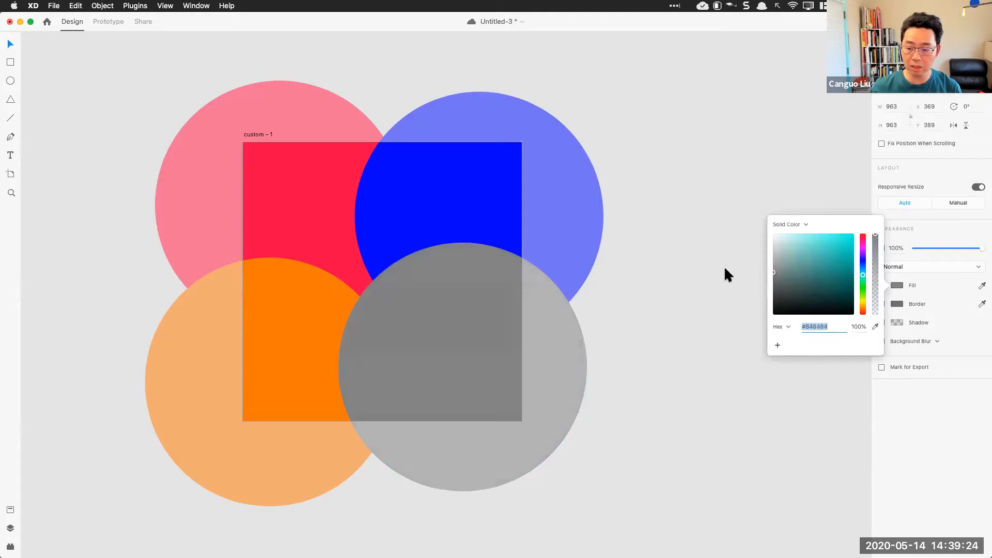
left_click(636, 303)
Send the gray circle to the back, behind all the other circles
left_click(459, 361)
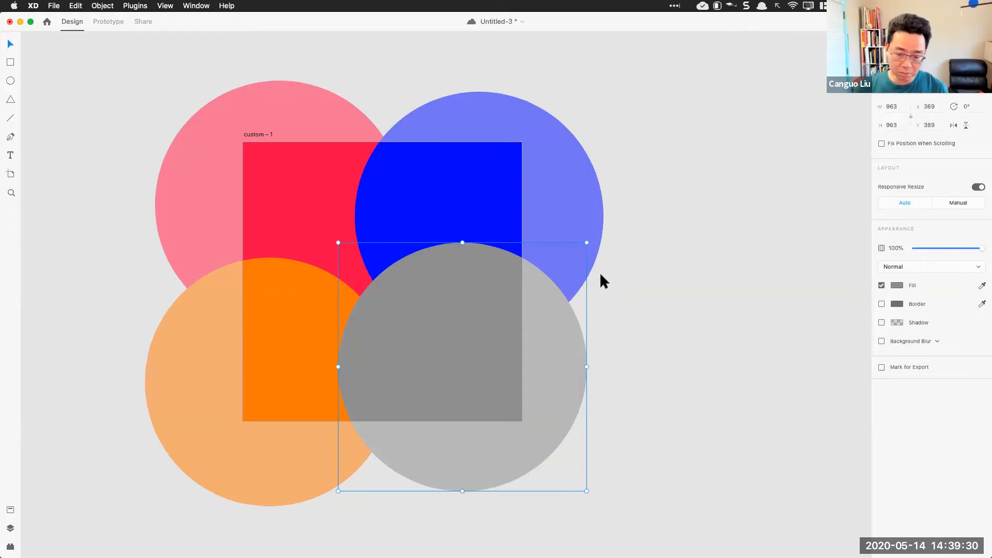
right_click(479, 321)
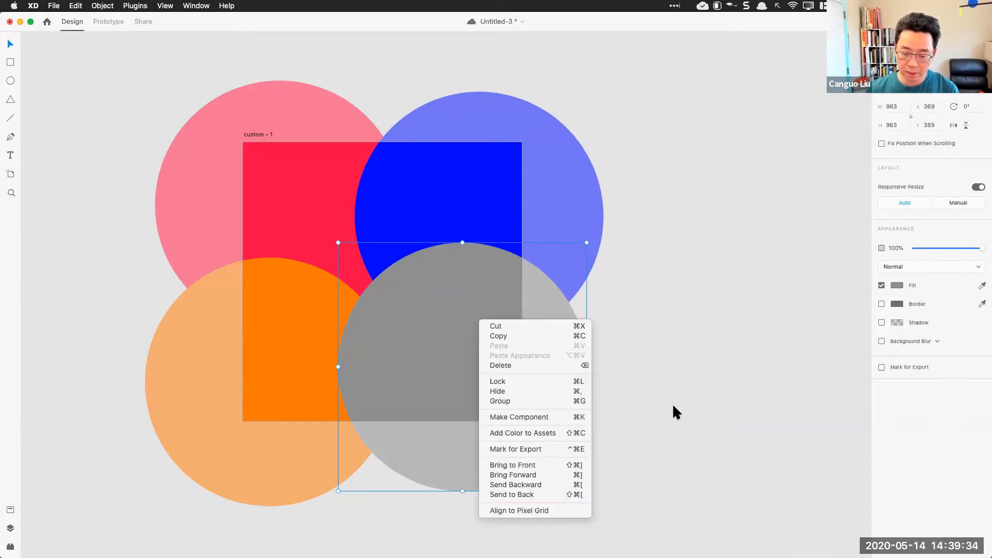
right_click(504, 347)
right_click(507, 346)
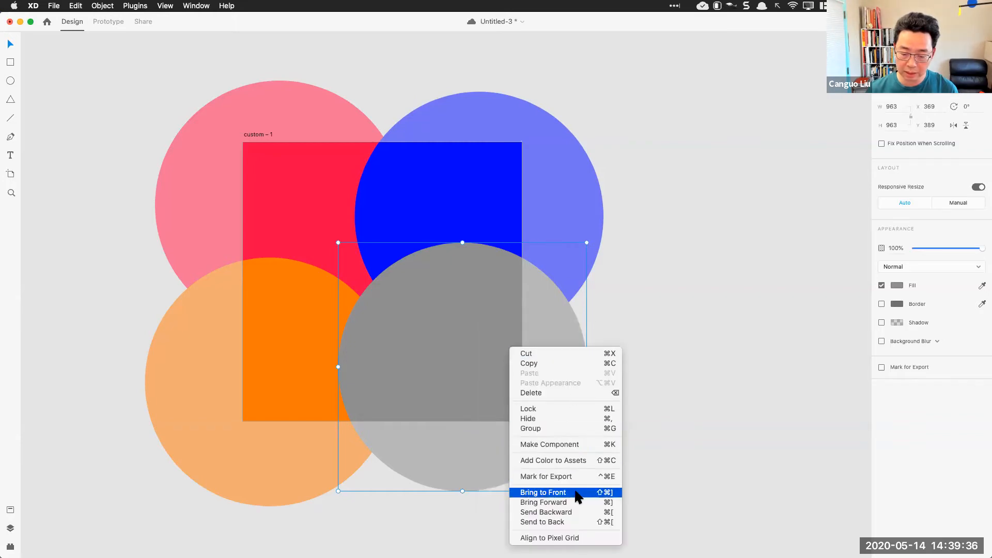
left_click(587, 523)
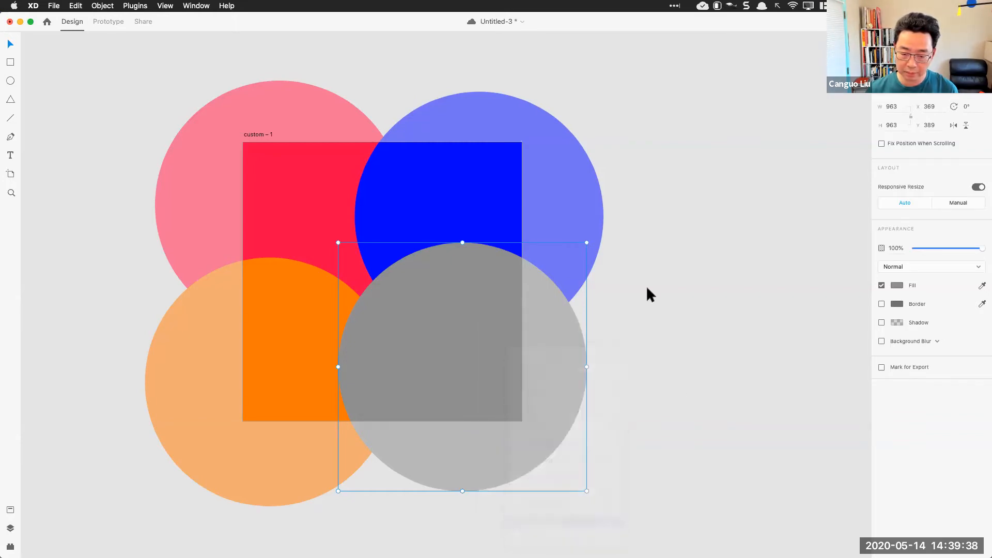
left_click(647, 288)
left_click(466, 377)
left_click(715, 349)
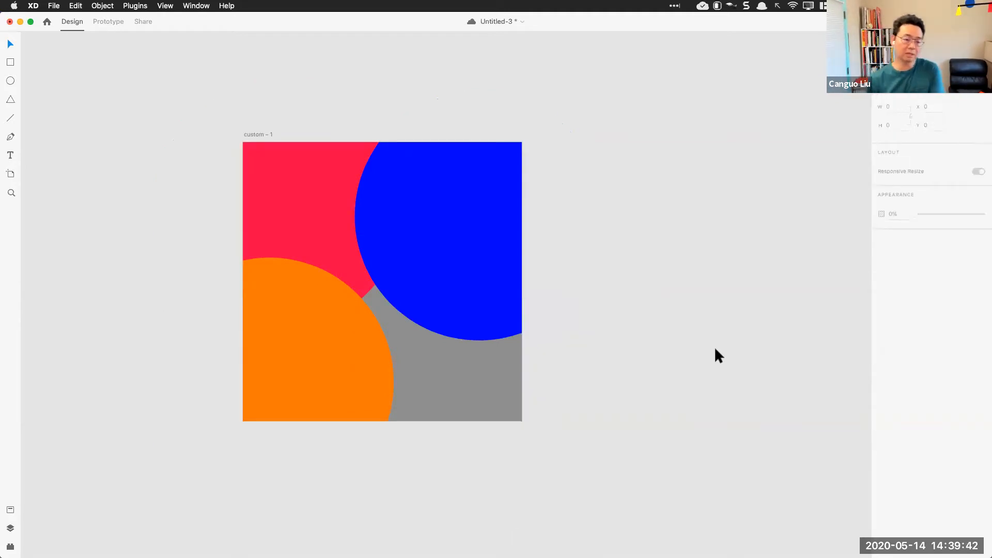
left_click_drag(174, 91, 639, 445)
left_click(720, 234)
left_click_drag(168, 84, 697, 425)
left_click(698, 425)
Move the artboard up and left on the canvas, and delete a trial duplicate of it
left_click_drag(247, 137, 158, 101)
key("super+d")
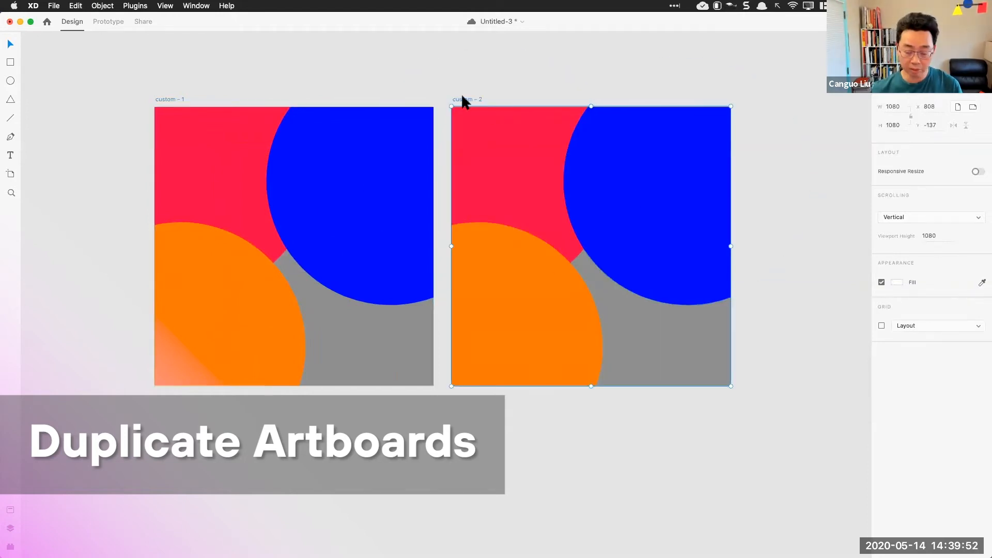
key("Delete")
Rename the artboard as anime1
double_click(164, 99)
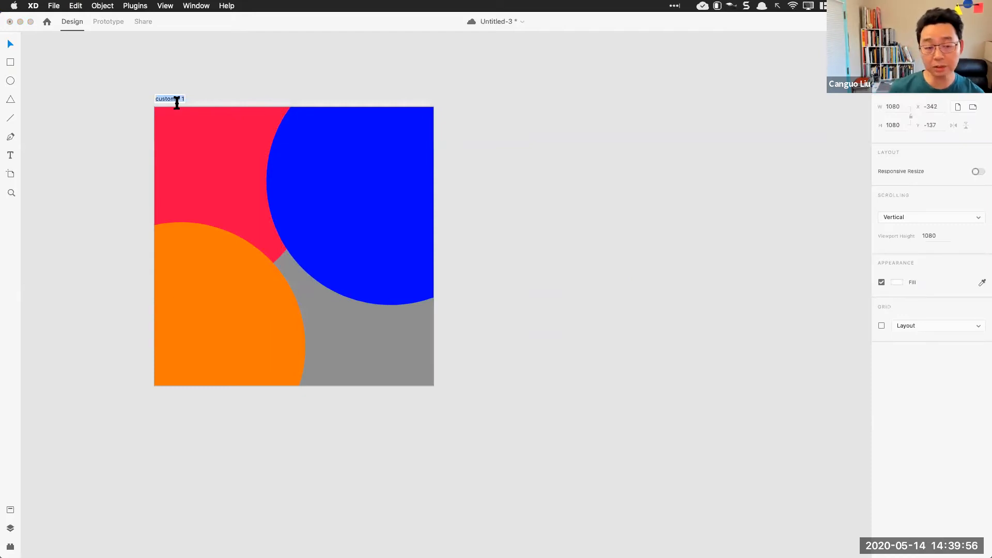
type("anime1")
key("Return")
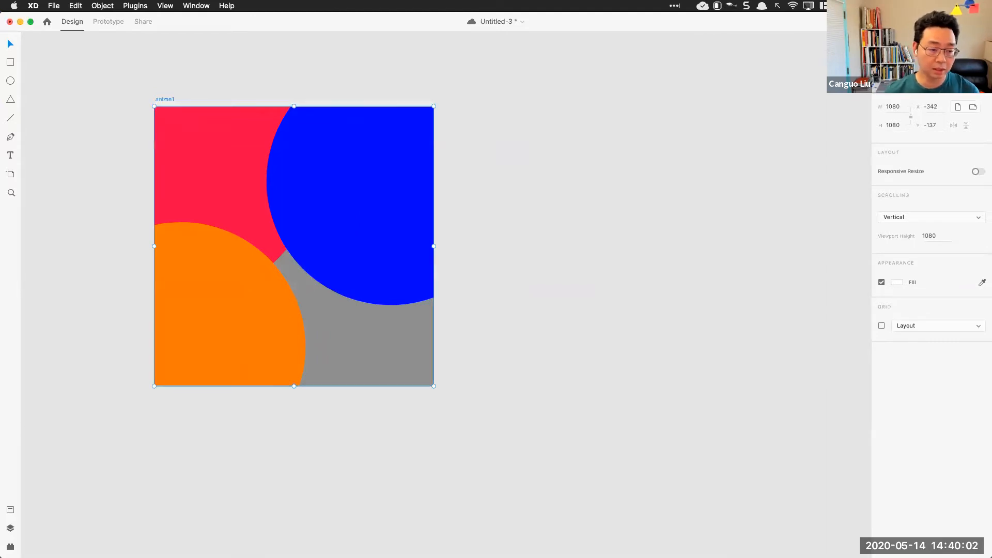
left_click(200, 83)
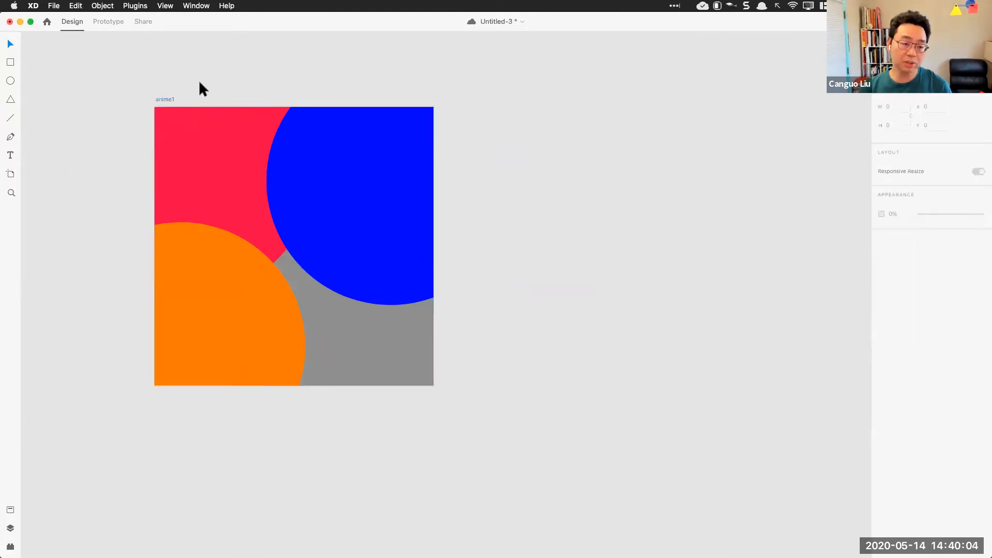
Duplicate the anime1 artboard and move the copy right to widen the gap between the two
left_click(161, 100)
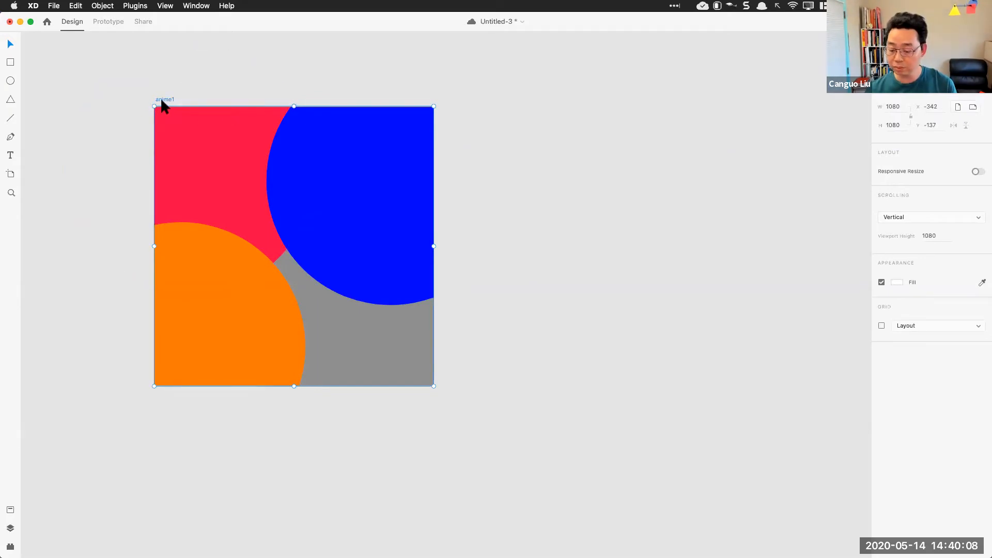
key("super+d")
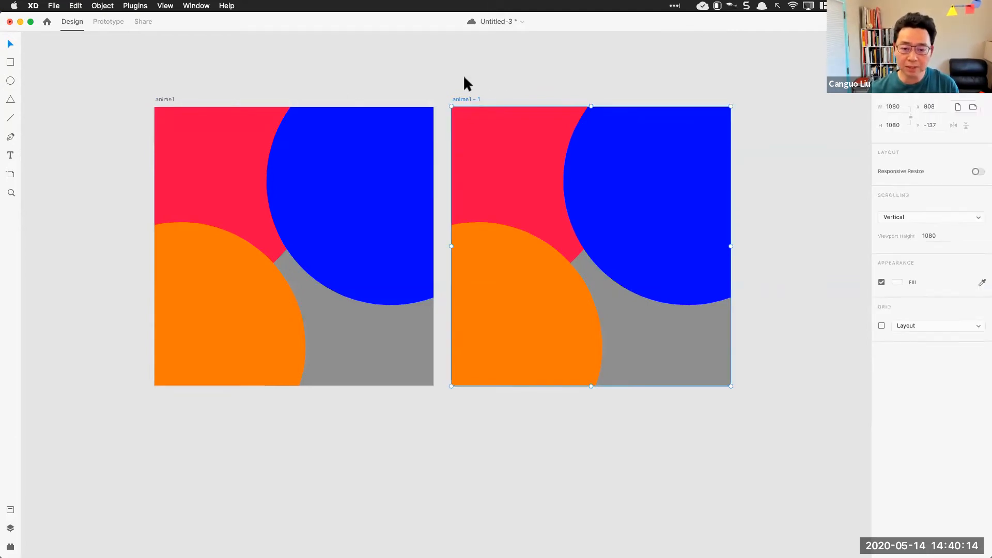
left_click_drag(466, 100, 504, 101)
Set the opacity of all four circles on the duplicated artboard to 50%
left_click_drag(543, 72, 824, 437)
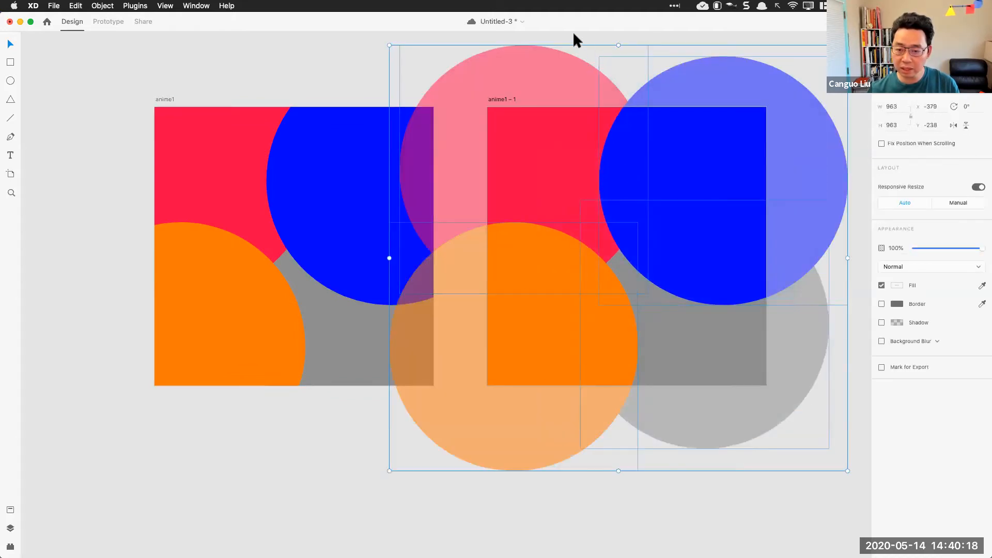
scroll(646, 181, "up", 1)
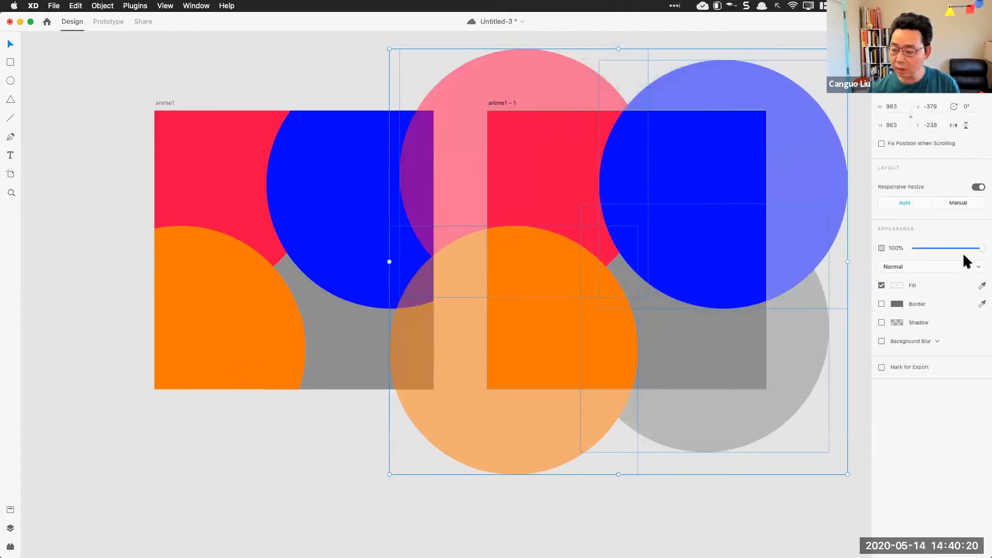
left_click_drag(967, 248, 948, 248)
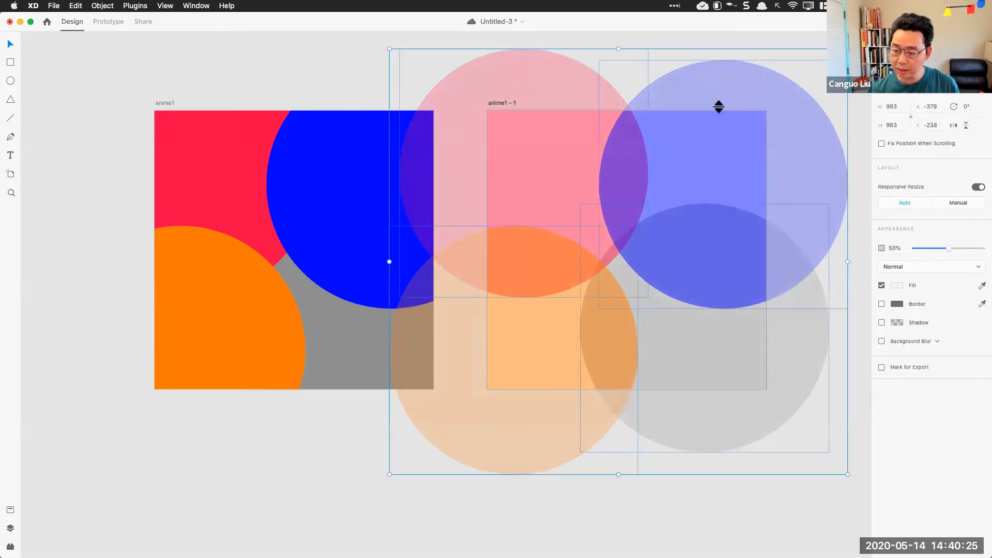
left_click(833, 461)
Rearrange the duplicated artboard's circles: orange to the lower right, blue to the lower left and gray to the upper right
scroll(720, 361, "right", 5)
scroll(720, 361, "up", 1)
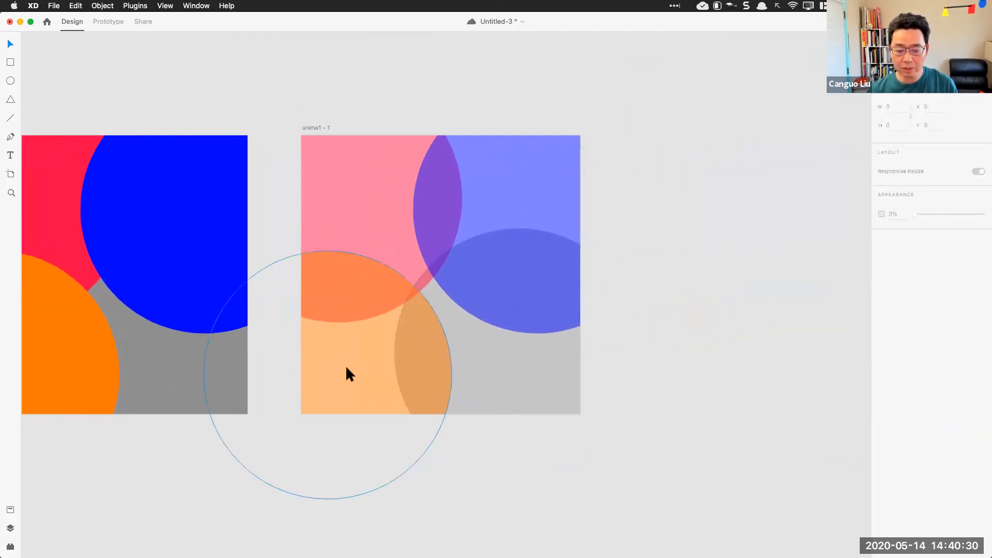
left_click_drag(372, 366, 525, 361)
left_click_drag(555, 235, 336, 411)
left_click_drag(518, 234, 579, 108)
Shift the red circle right and move the orange and blue circles up to increase their overlap
left_click_drag(365, 160, 419, 145)
left_click_drag(546, 453, 516, 416)
left_click_drag(305, 483, 318, 440)
Enlarge the gray circle to about 1501 px and reposition it at about X 309, Y -284
left_click(620, 224)
left_click_drag(710, 228, 849, 230)
left_click_drag(663, 236, 605, 248)
left_click_drag(655, 286, 653, 296)
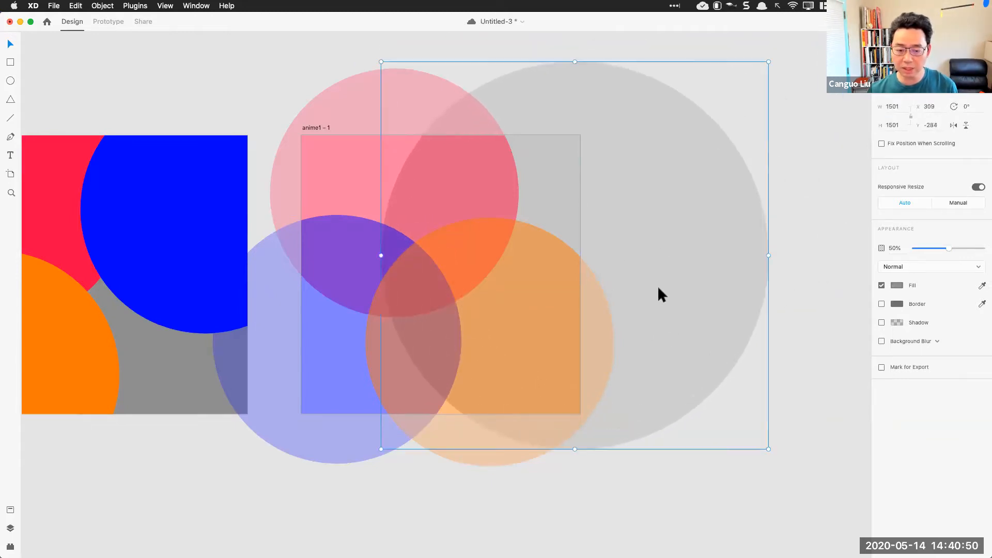
Deselect the gray circle, bring both artboards into view and save the document
left_click(804, 116)
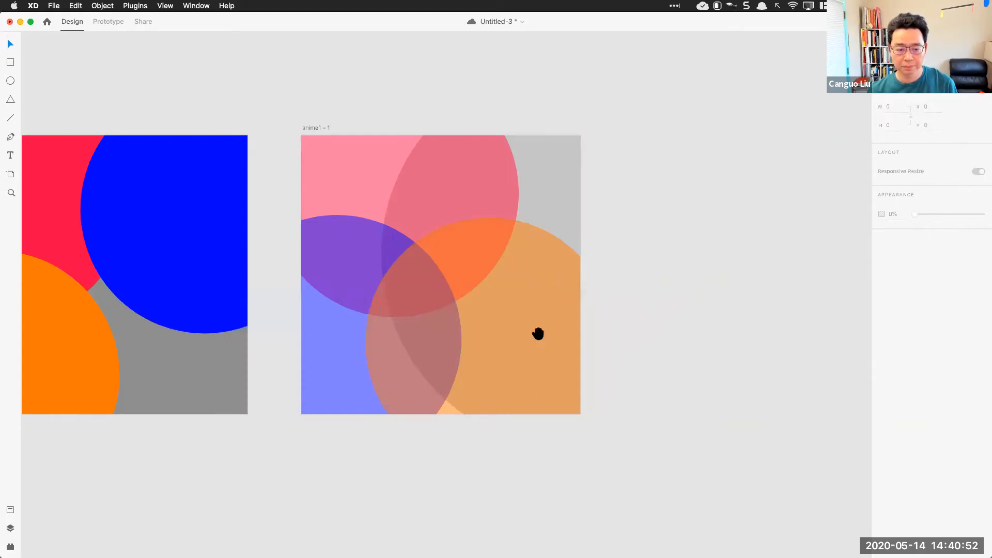
left_click_drag(538, 334, 713, 299)
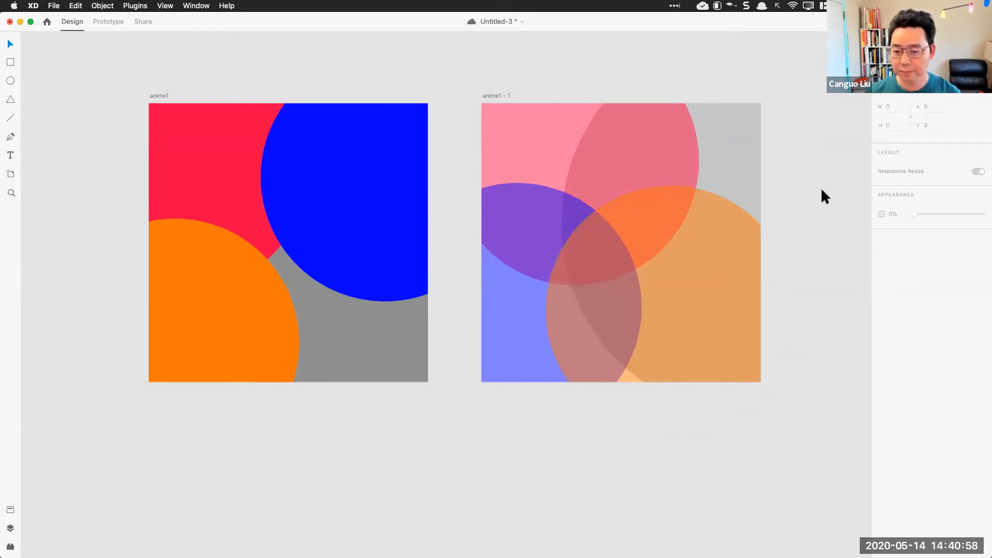
left_click(489, 95)
left_click(416, 81)
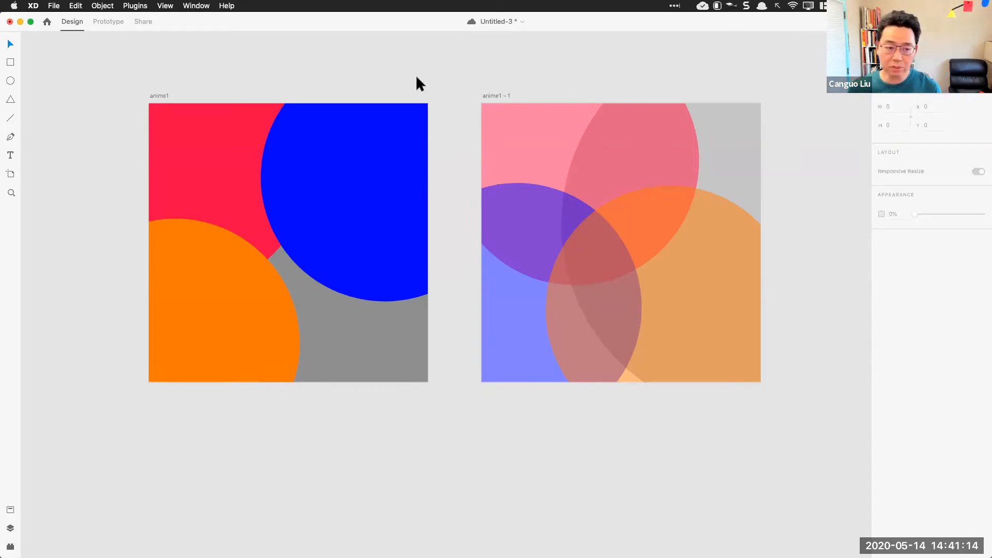
key("super+s")
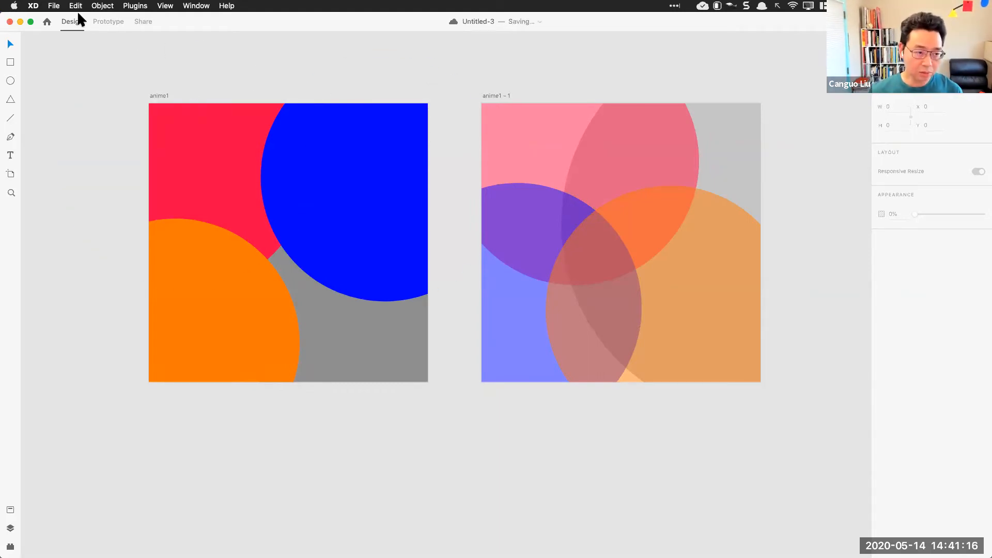
Switch to prototyping and link the anime1 artboard to the anime1 – 1 artboard
left_click(115, 23)
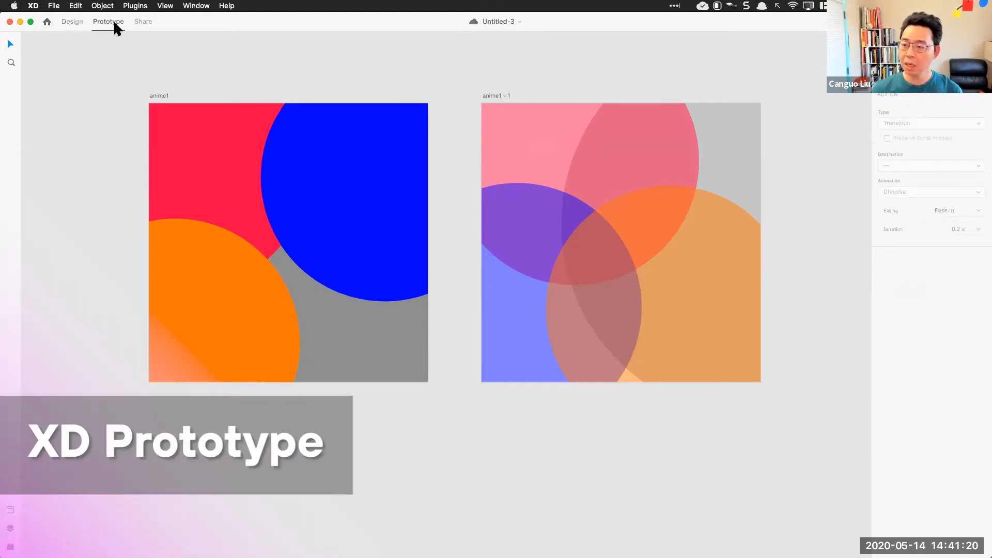
left_click(160, 97)
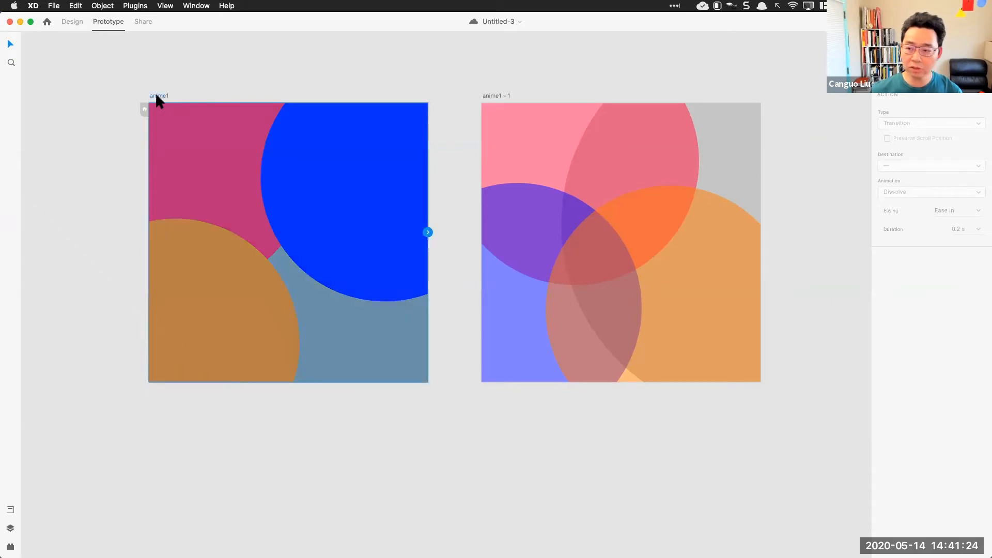
left_click(292, 146)
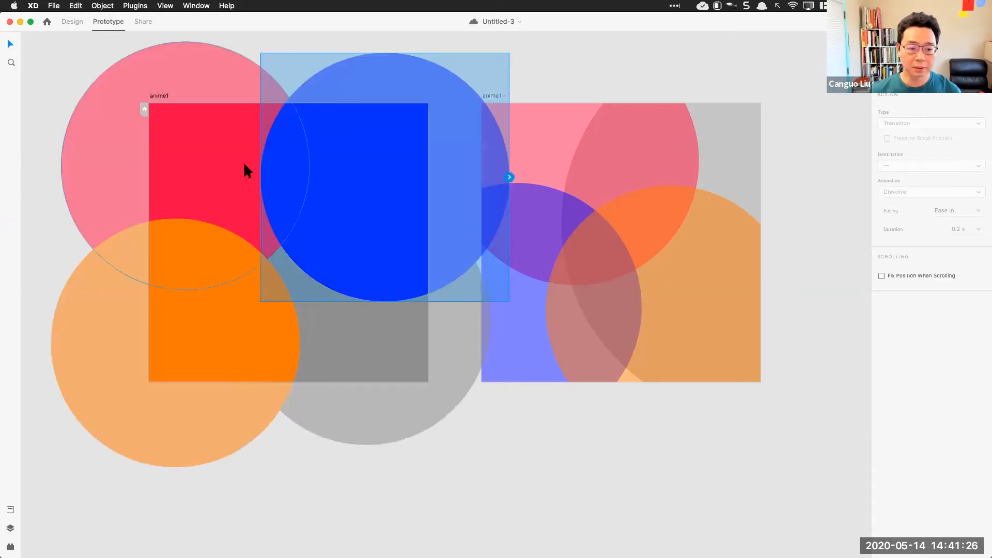
left_click(240, 171)
left_click(155, 96)
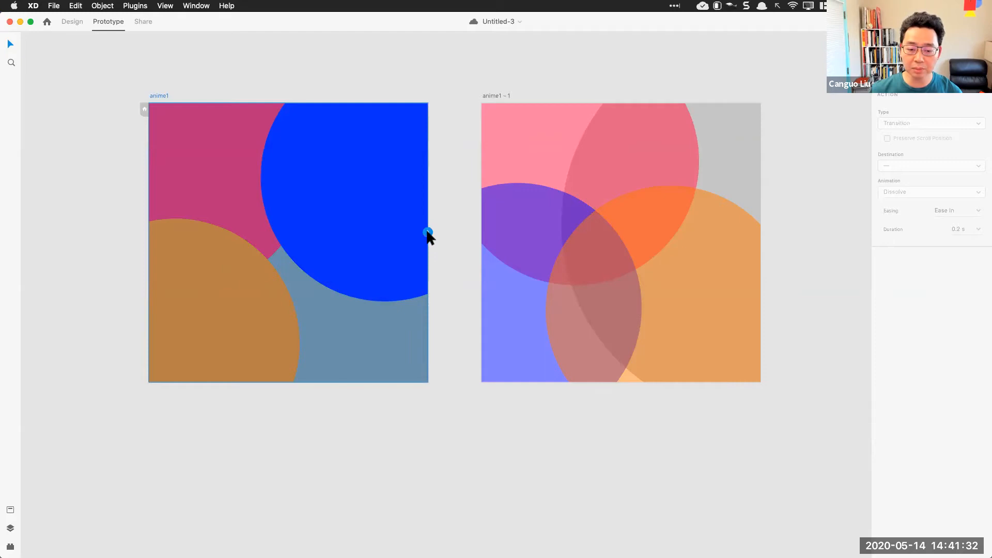
left_click_drag(432, 233, 689, 186)
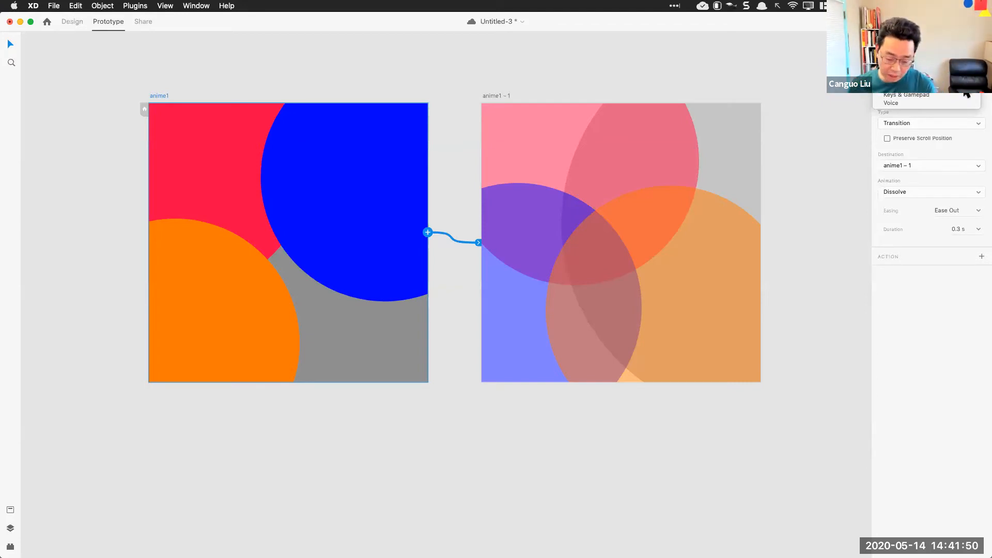
Save the document, choose a different trigger for the link from anime1 and set its action type to Auto-Animate
key("super+s")
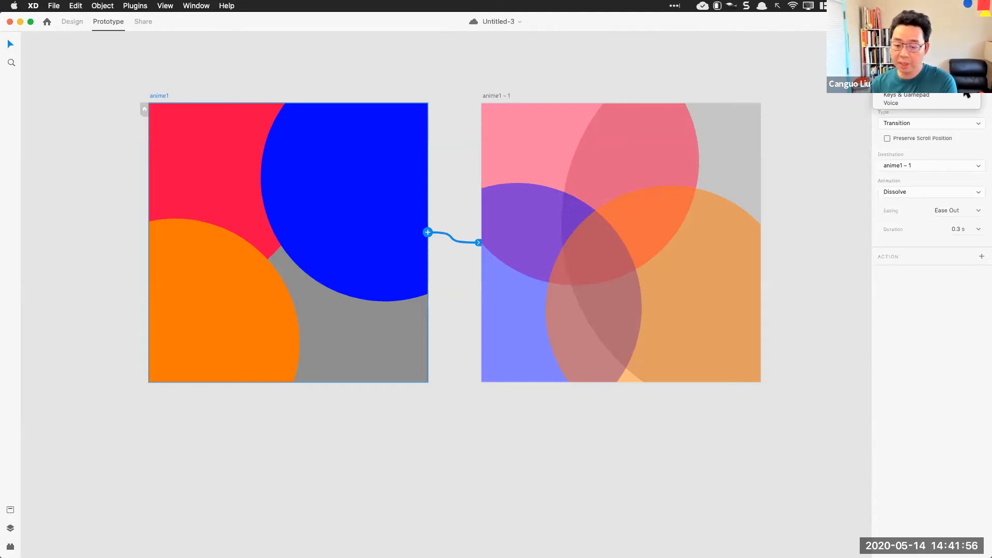
left_click(966, 95)
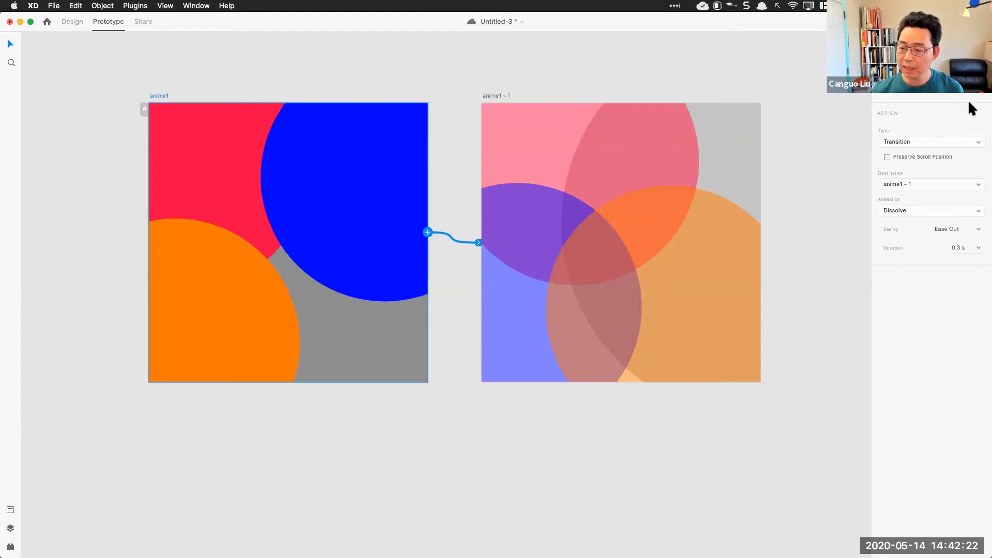
left_click(979, 143)
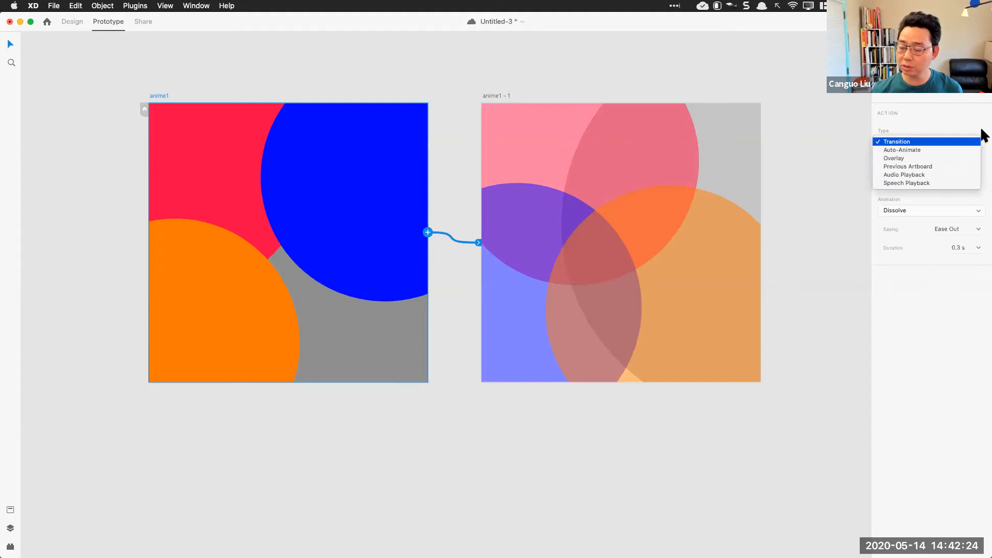
left_click(966, 119)
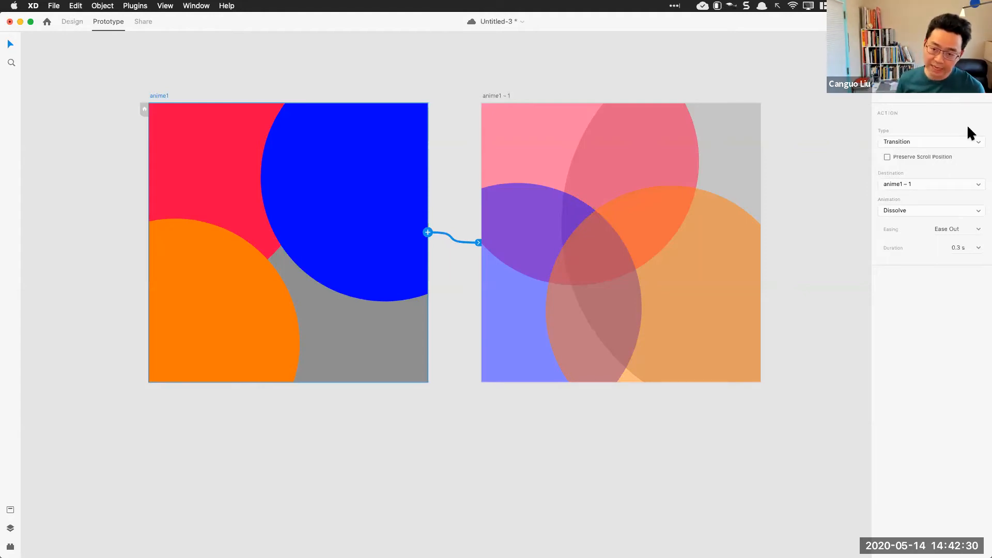
left_click(956, 142)
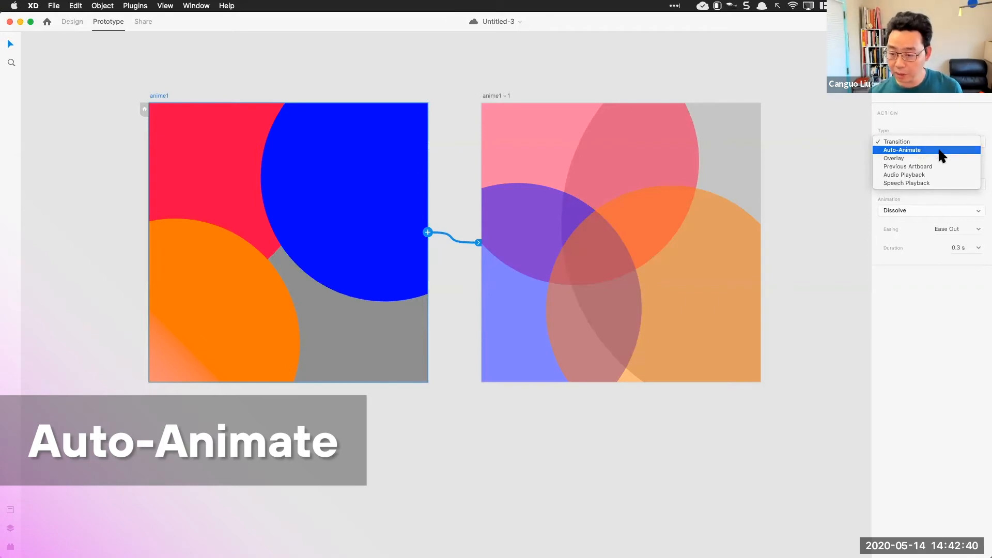
left_click(939, 151)
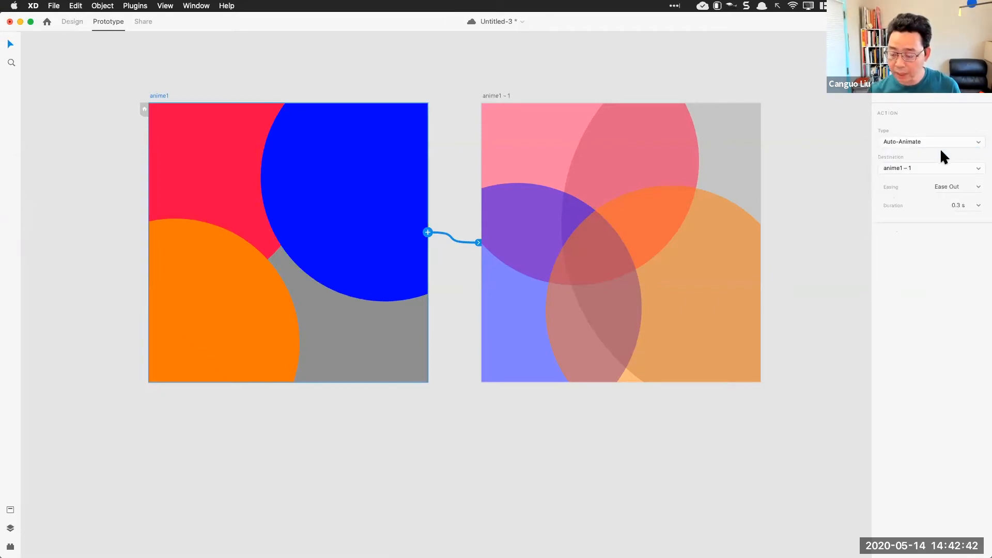
Set the easing of the link from anime1 to Ease In-Out
left_click(970, 187)
left_click(980, 187)
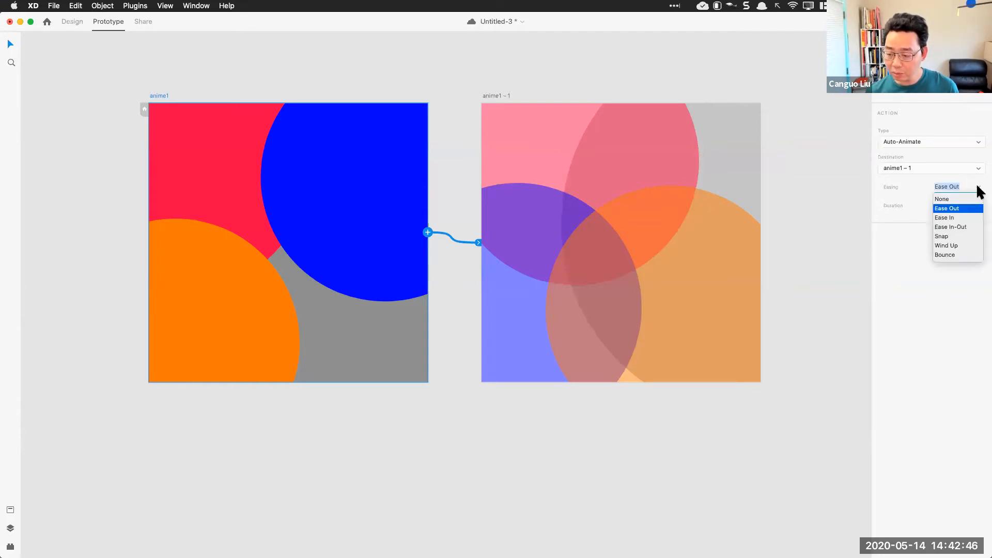
left_click(956, 227)
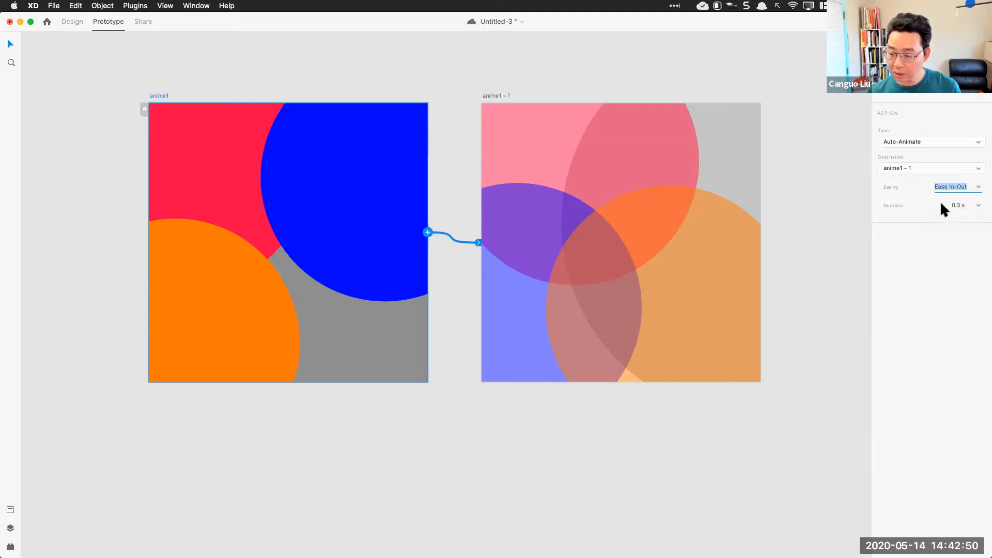
left_click(980, 190)
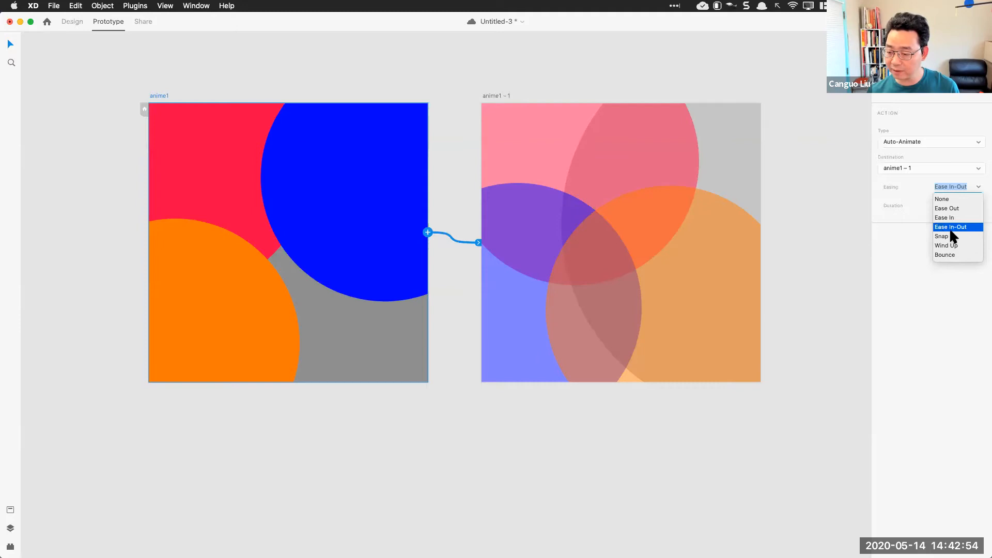
left_click(980, 195)
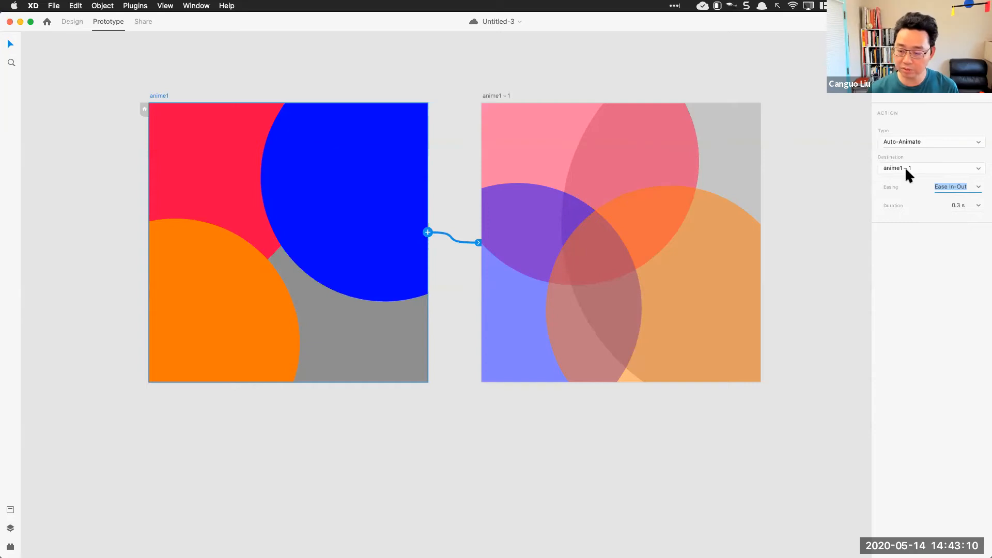
Set the duration of anime1's Auto-Animate action to 0.6 s and deselect the artboard
left_click(808, 198)
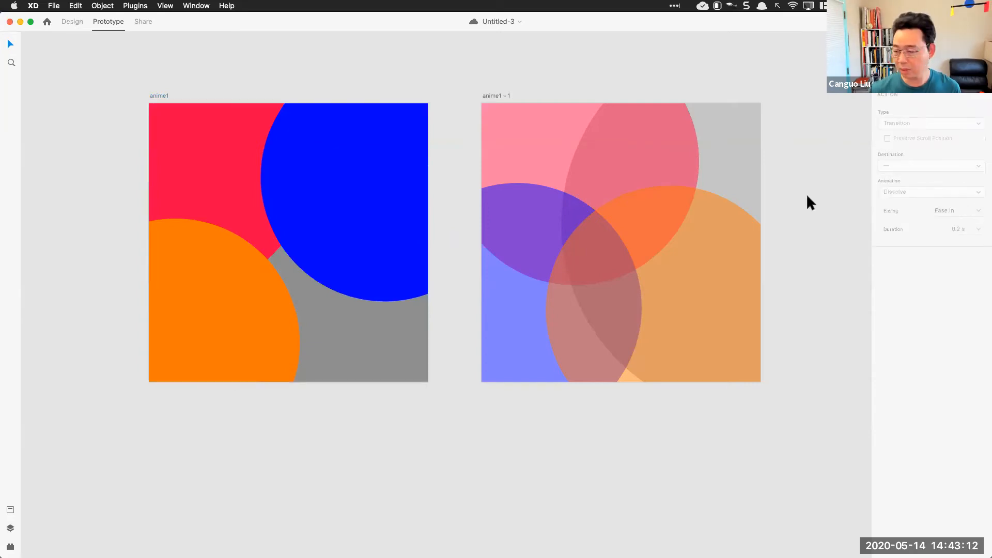
left_click(159, 97)
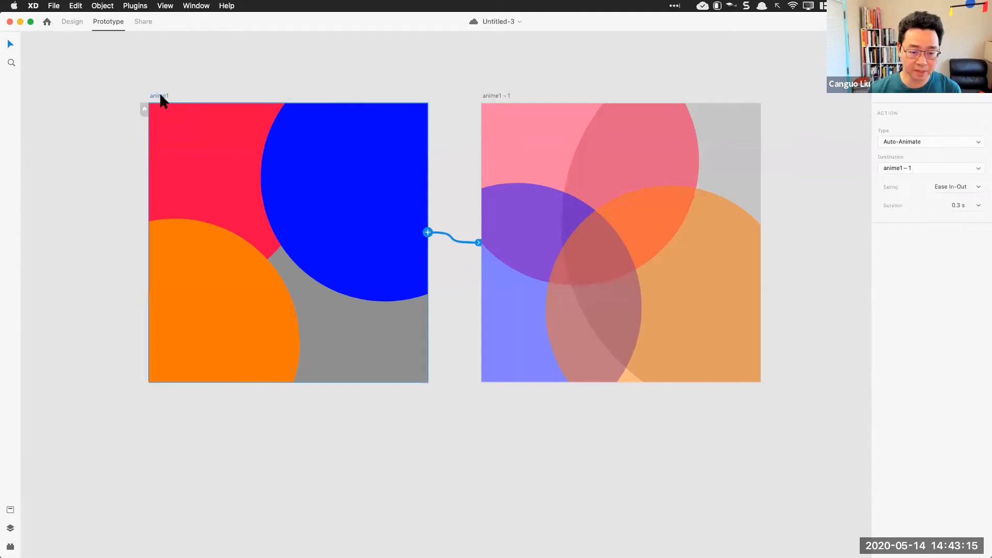
left_click(980, 205)
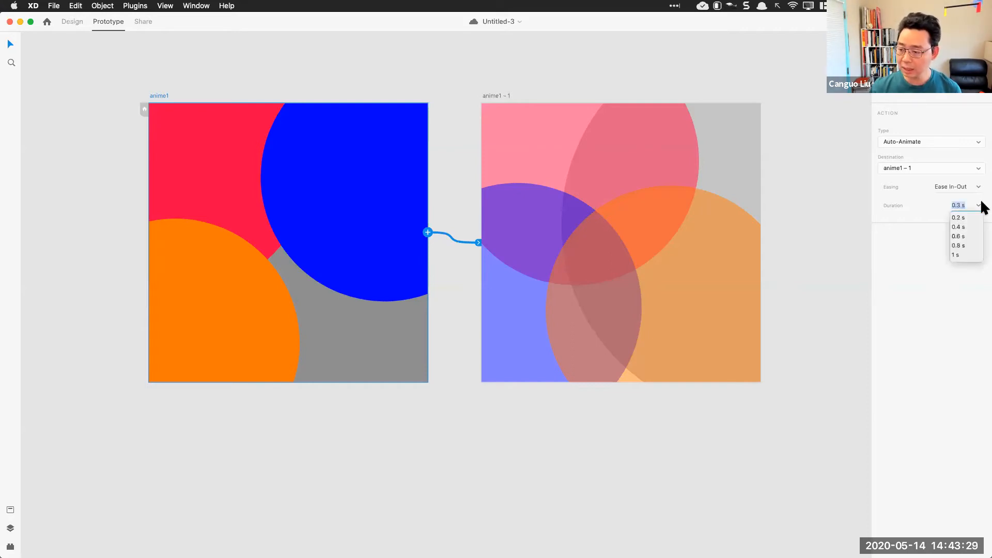
left_click(962, 246)
left_click(838, 211)
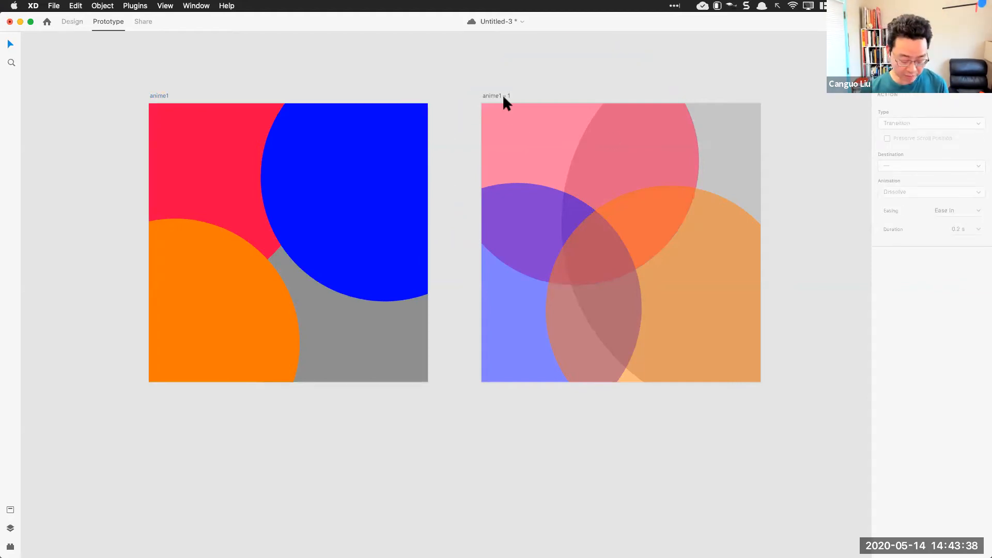
Play the transition from anime1 to anime1 – 1 in the preview window, then close the preview
key("super+Return")
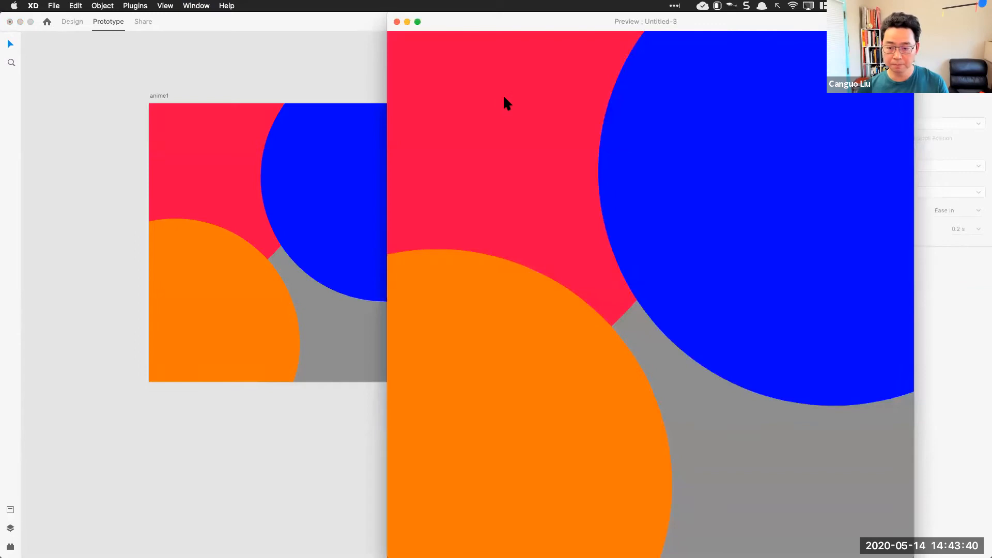
left_click(503, 97)
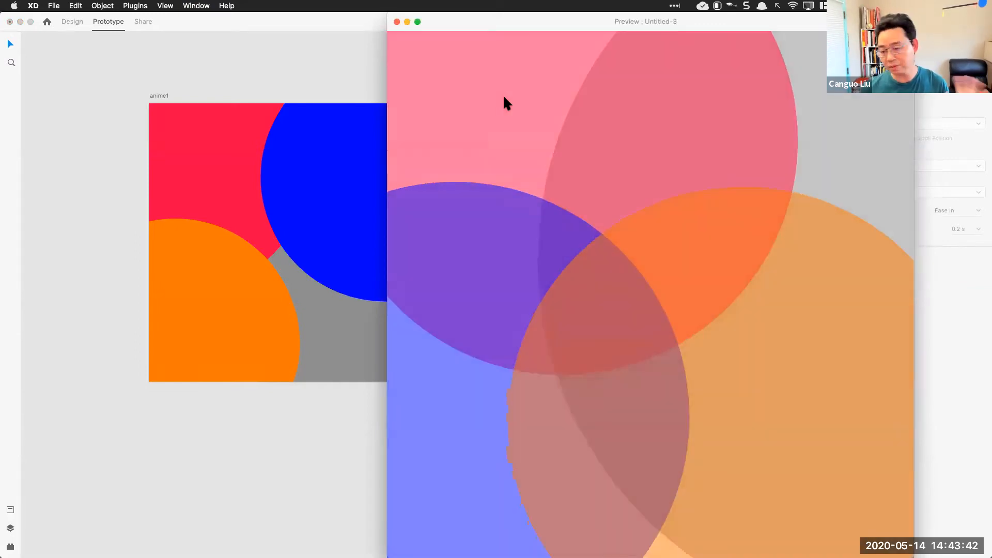
left_click(396, 22)
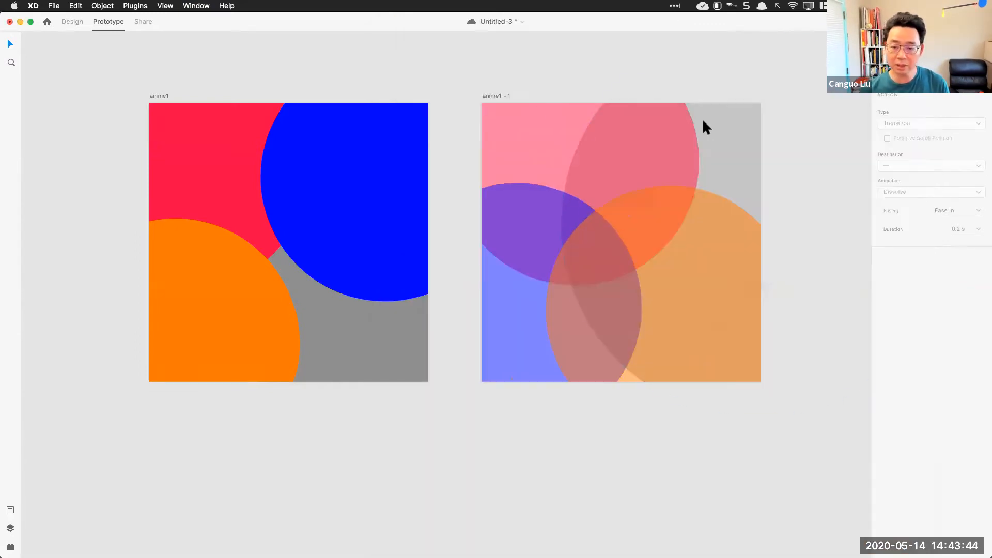
Set a custom duration of 2 s for anime1's Auto-Animate action
left_click(152, 96)
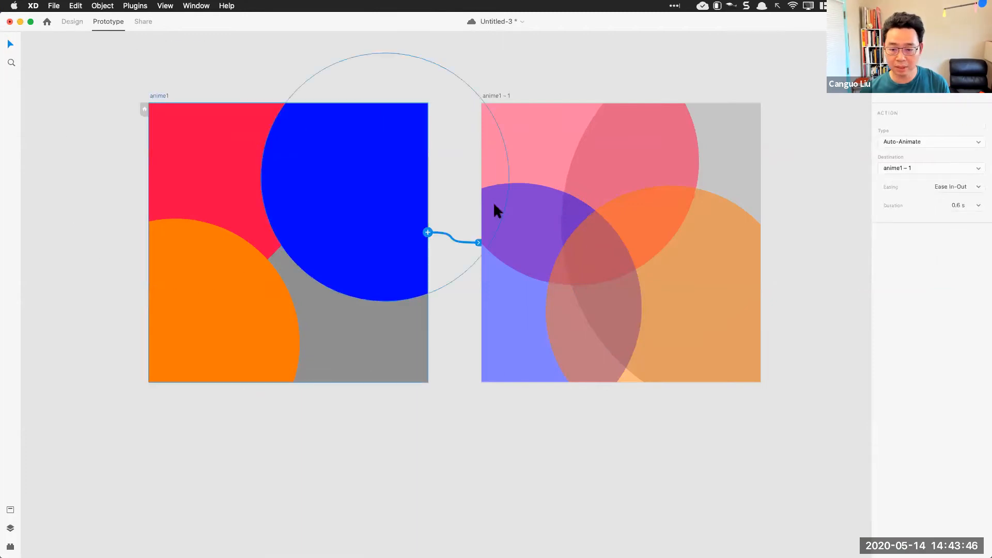
left_click(981, 206)
left_click(963, 259)
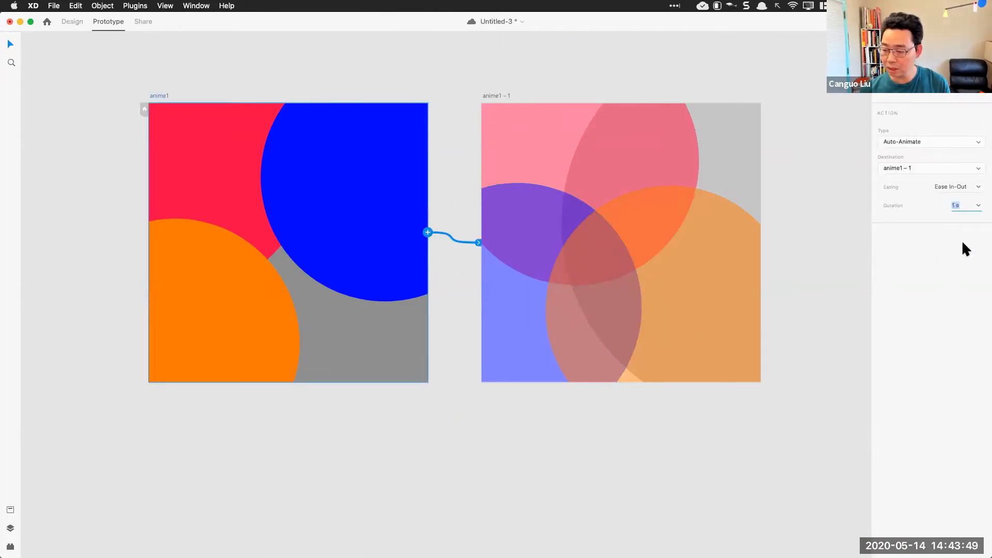
left_click(980, 207)
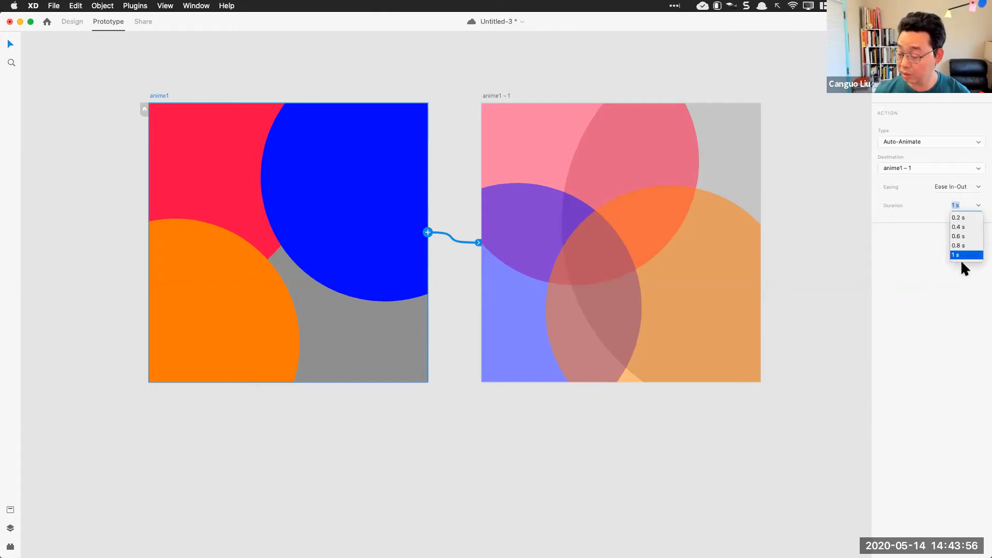
left_click(979, 208)
left_click(965, 206)
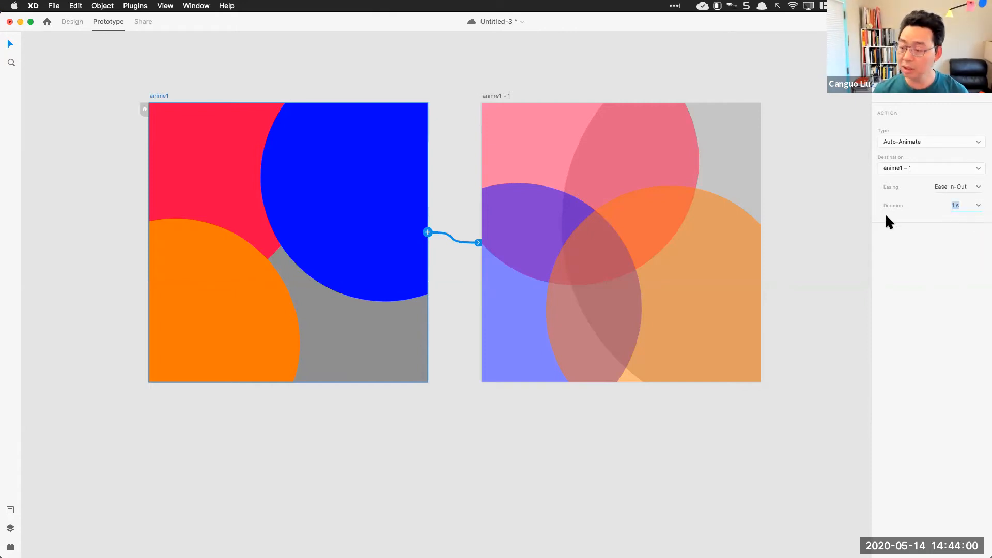
type("2")
key("Return")
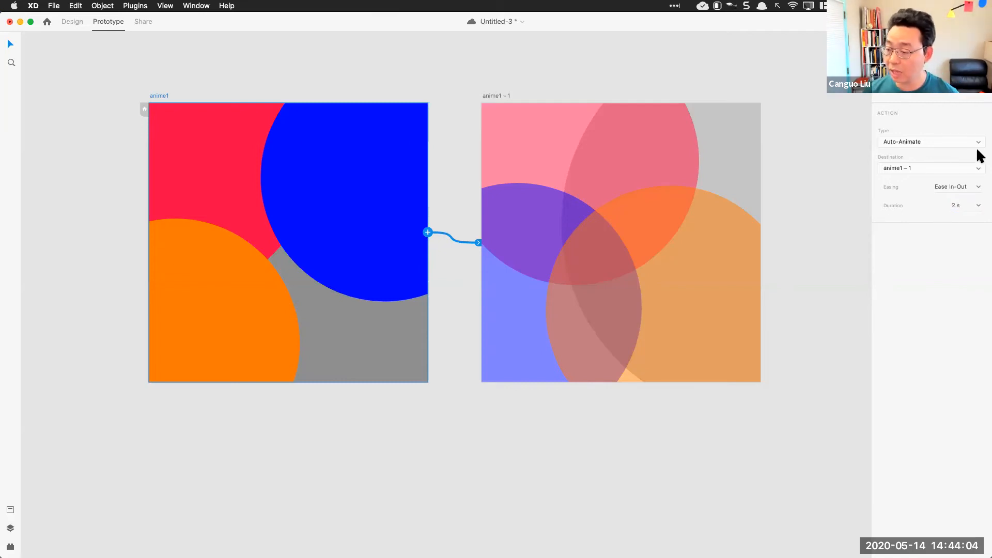
Check the duration options once more, preview the 2 s animation and close the preview window
left_click(980, 205)
left_click(958, 263)
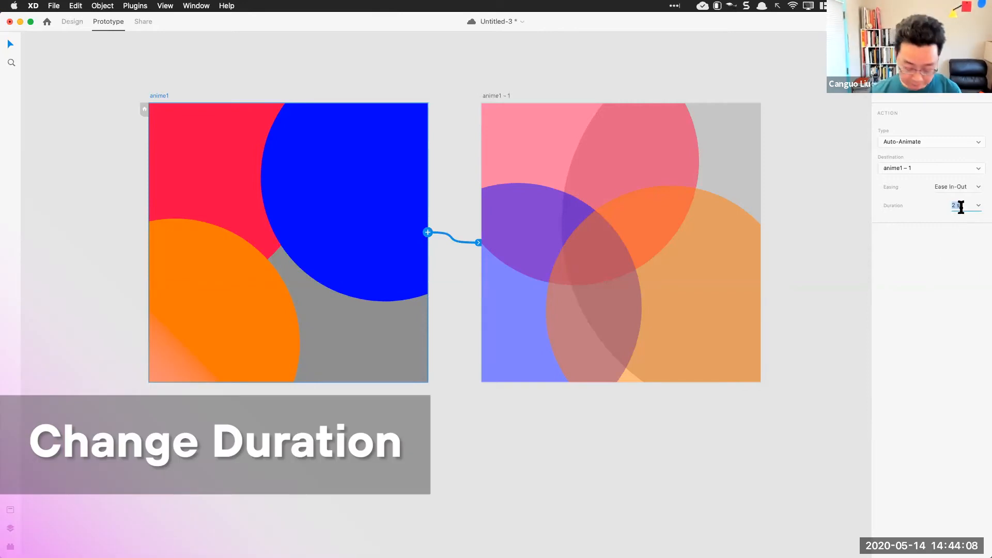
key("super+Return")
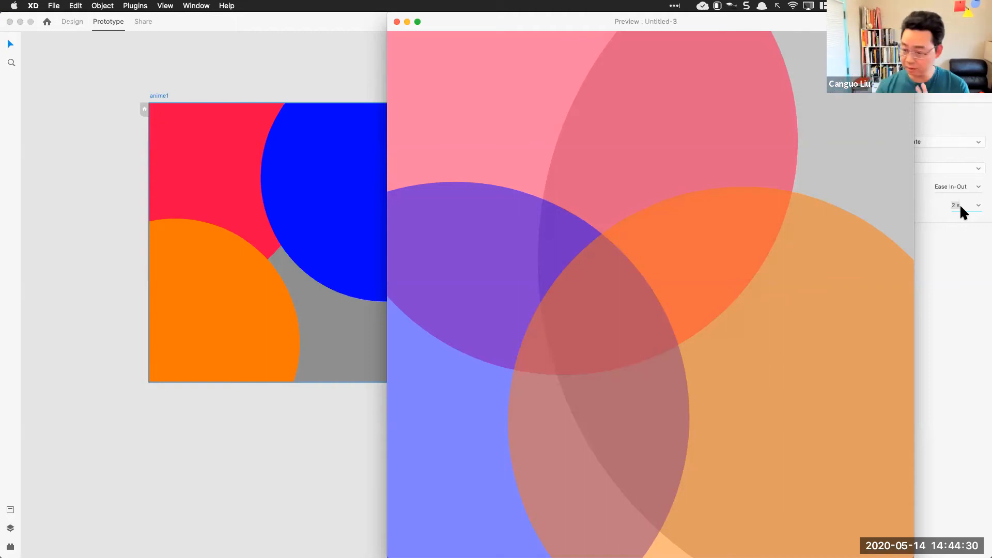
left_click(396, 22)
Duplicate the anime1 – 1 artboard and link anime1 – 1 to the copy
left_click_drag(408, 75, 181, 176)
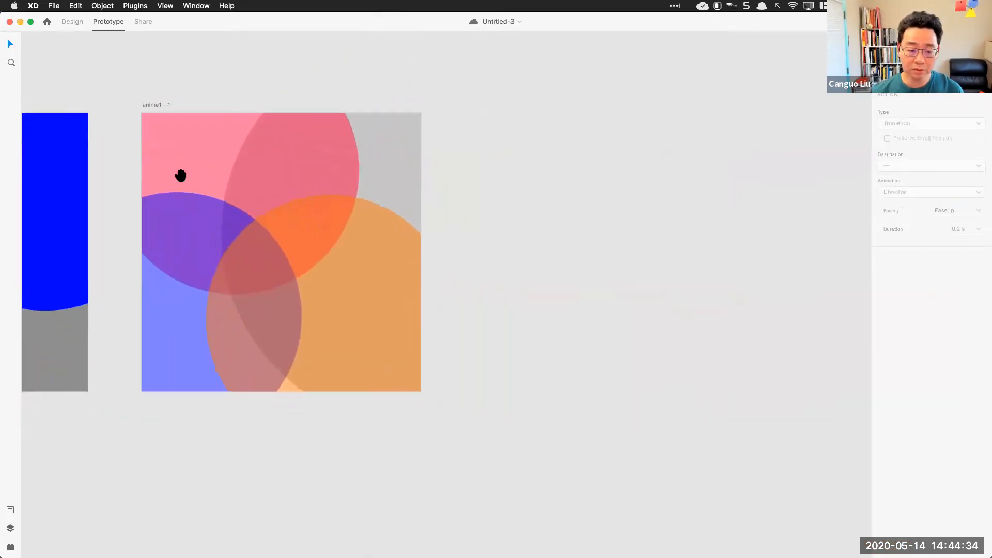
left_click(157, 104)
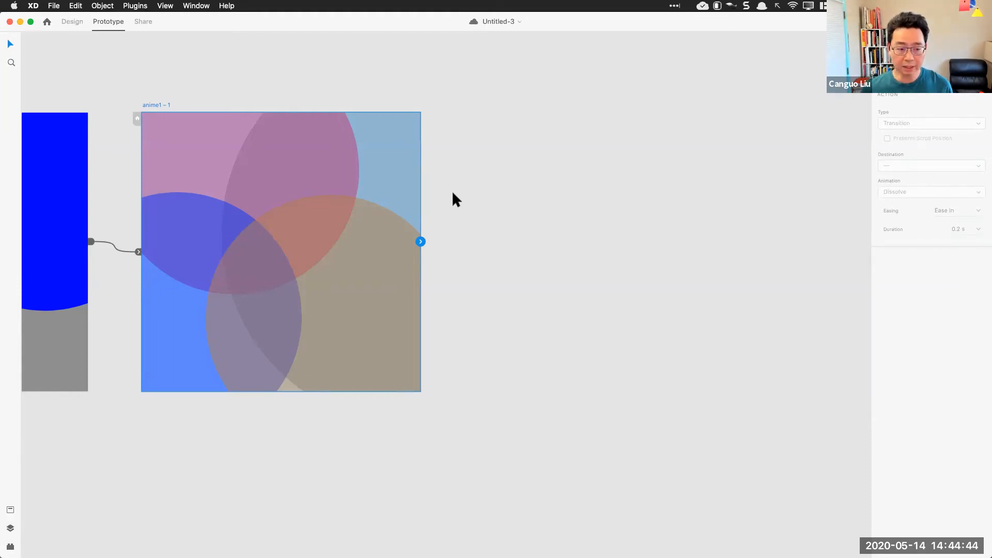
key("super+d")
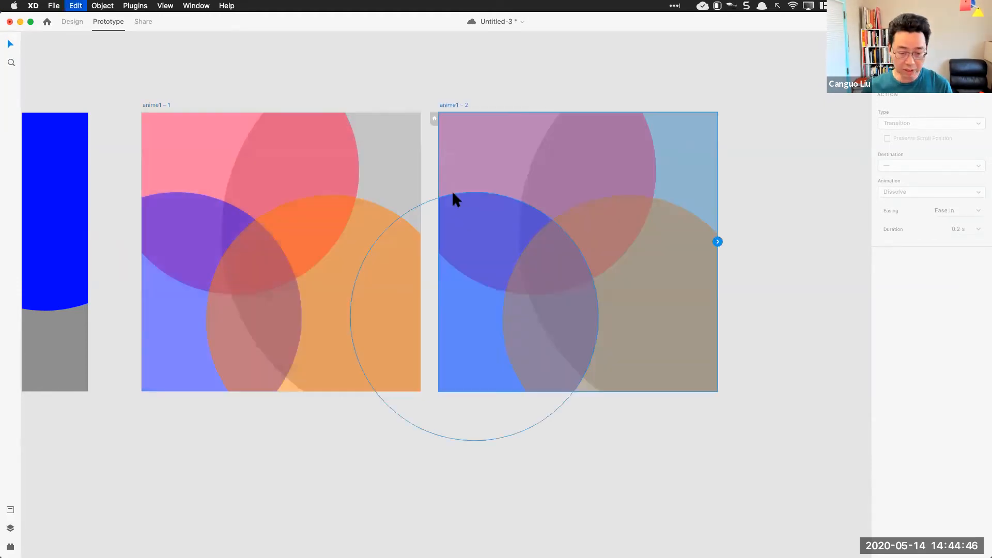
left_click(473, 99)
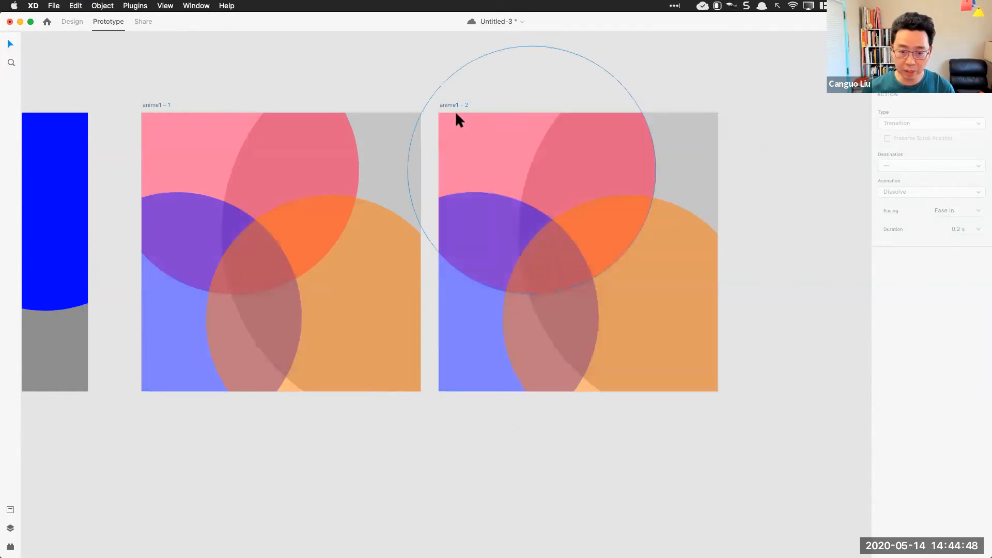
left_click(72, 22)
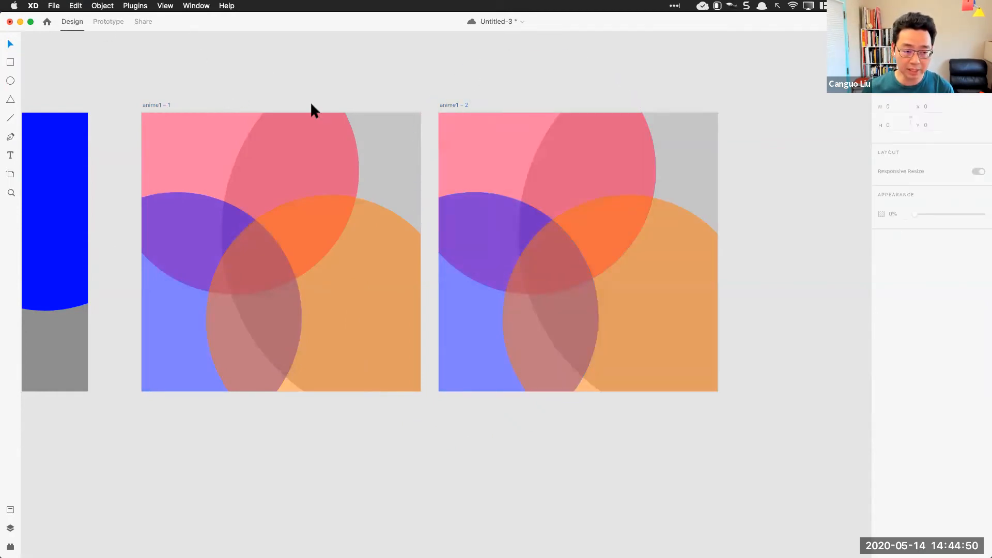
left_click(458, 103)
key("Delete")
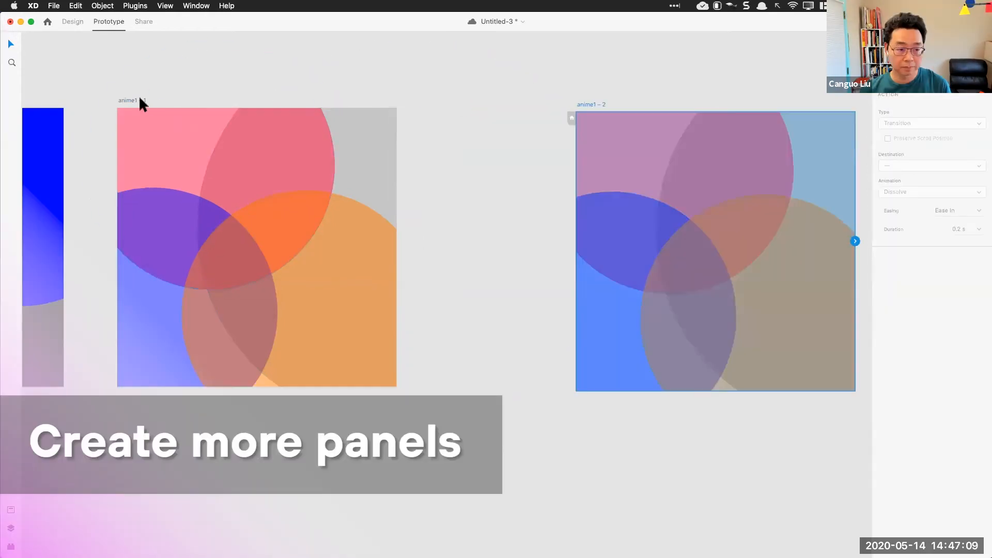
left_click(139, 100)
left_click_drag(396, 238, 649, 284)
Spread out the circles on anime1 – 2: pink to the upper right, gray to the upper left, orange to the lower right, blue downward
scroll(569, 207, "right", 10)
left_click(437, 131)
left_click(348, 262)
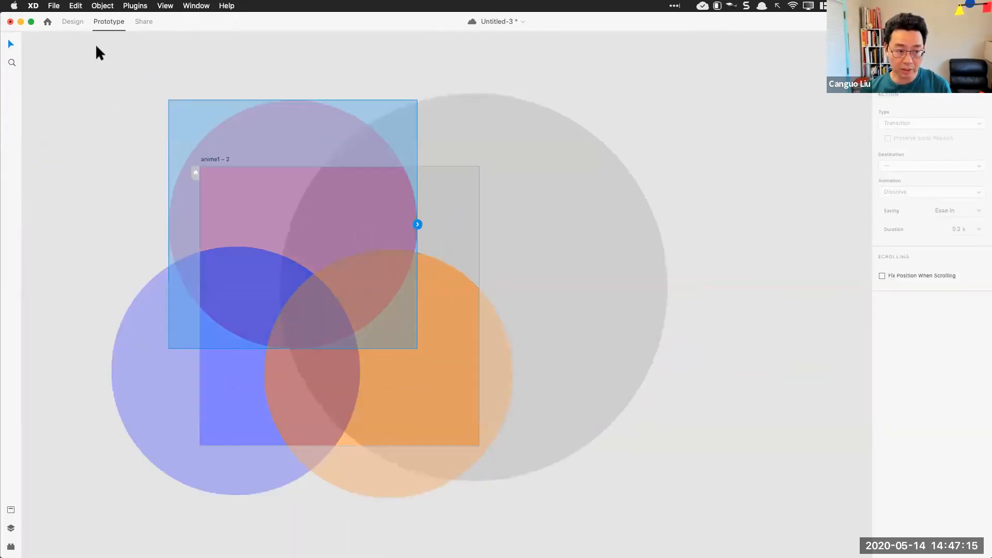
left_click(69, 20)
left_click_drag(299, 224, 599, 193)
left_click_drag(368, 212, 298, 81)
left_click_drag(474, 367, 543, 408)
left_click_drag(274, 343, 275, 408)
left_click_drag(246, 202, 231, 225)
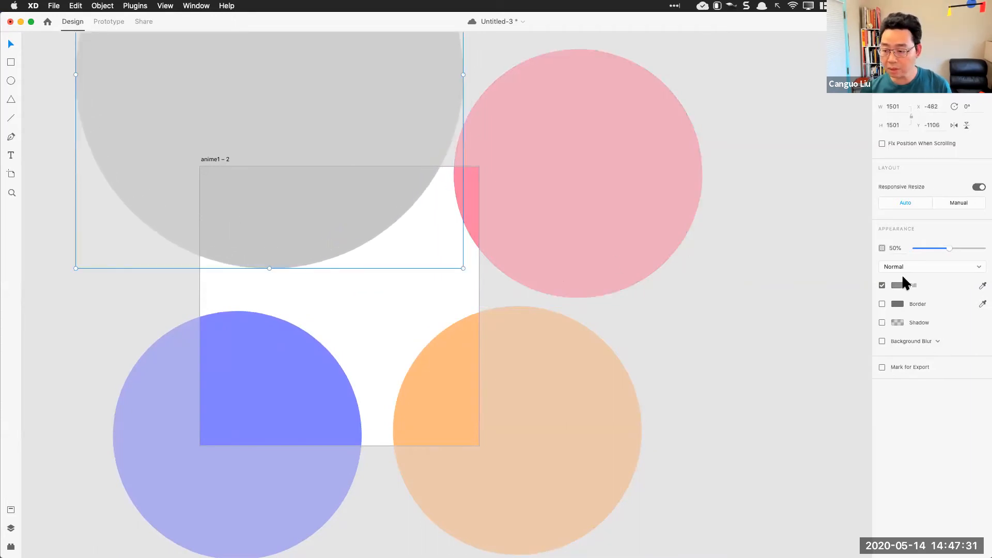
Make the gray and orange circles on anime1 – 2 fully opaque, then shift the blue circle slightly inward and raise its opacity
left_click_drag(946, 248, 983, 247)
left_click(591, 336)
left_click_drag(212, 380, 236, 357)
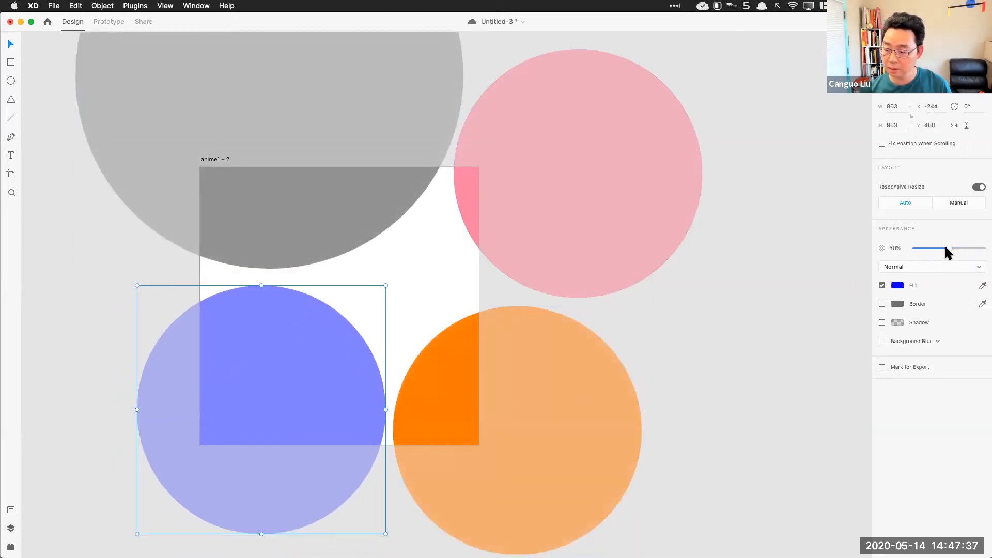
left_click_drag(945, 247, 959, 250)
Lower the pink circle's opacity and move it inward on anime1 – 2 so it overlaps the gray and blue circles
mouse_move(602, 163)
left_mouse_down()
mouse_move(571, 173)
mouse_move(573, 149)
mouse_move(611, 177)
left_mouse_up()
mouse_move(949, 248)
left_mouse_down()
mouse_move(967, 250)
mouse_move(930, 250)
left_mouse_up()
left_click_drag(551, 187, 386, 284)
left_click(635, 199)
left_click_drag(410, 239, 424, 230)
left_click(641, 200)
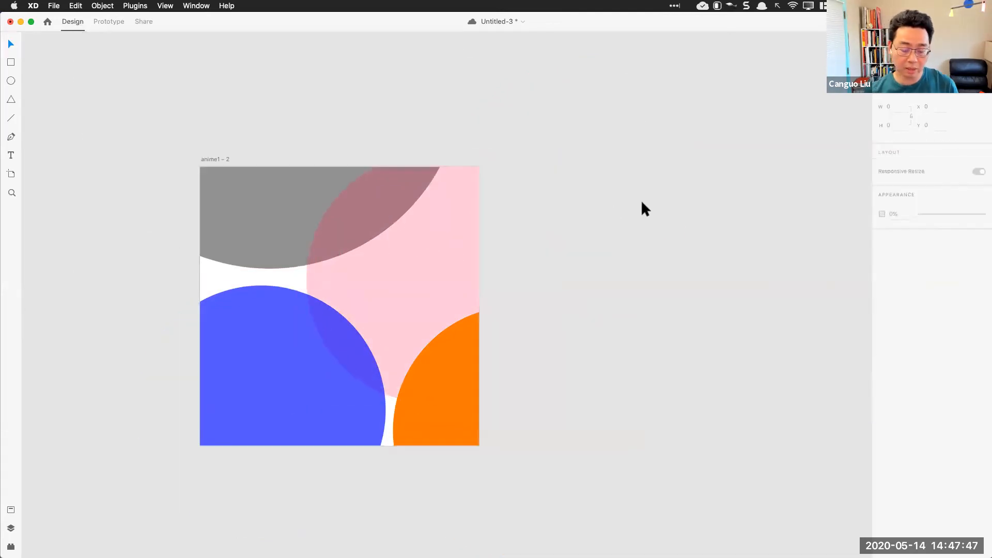
Link the anime1 – 2 artboard back to anime1 in the prototype to close the animation loop
key("super+0")
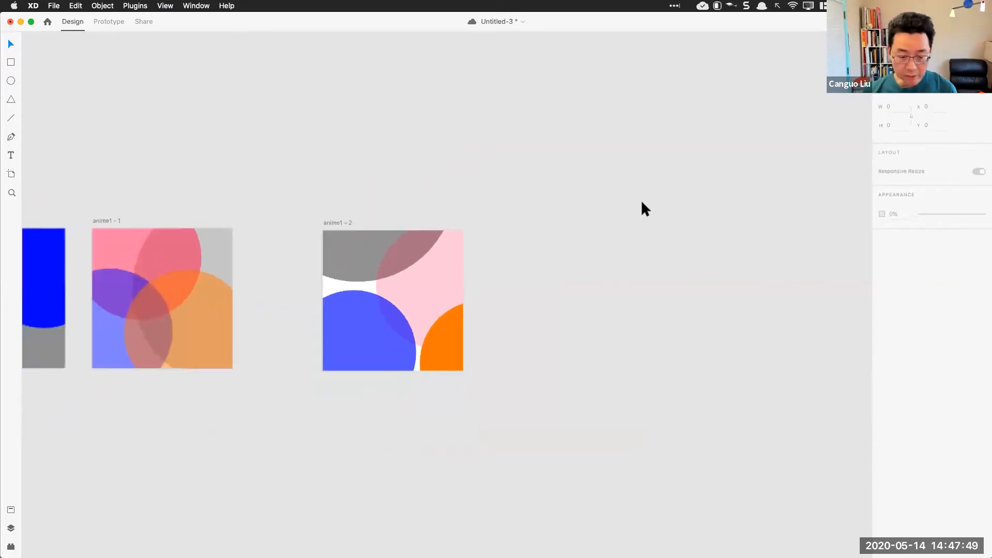
left_click_drag(500, 283, 609, 264)
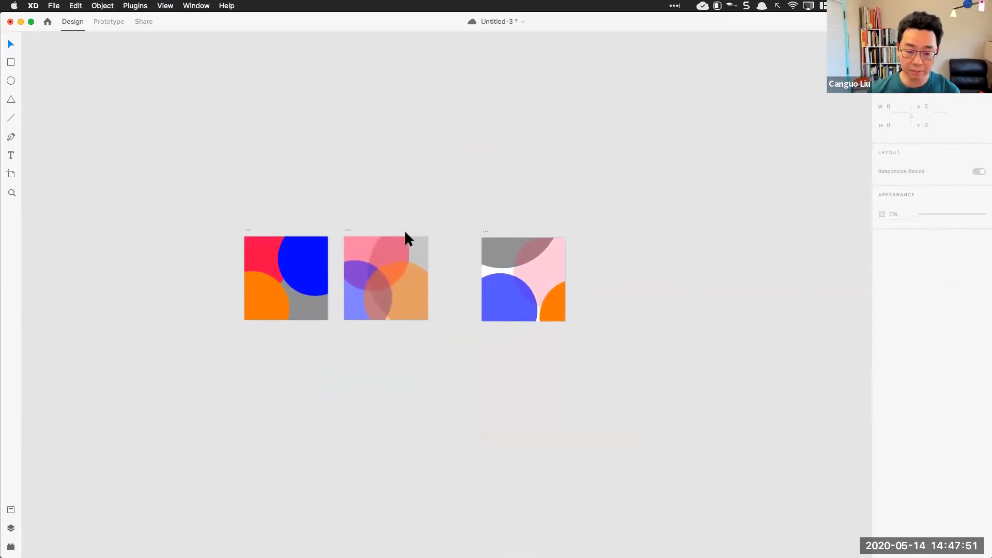
left_click(97, 22)
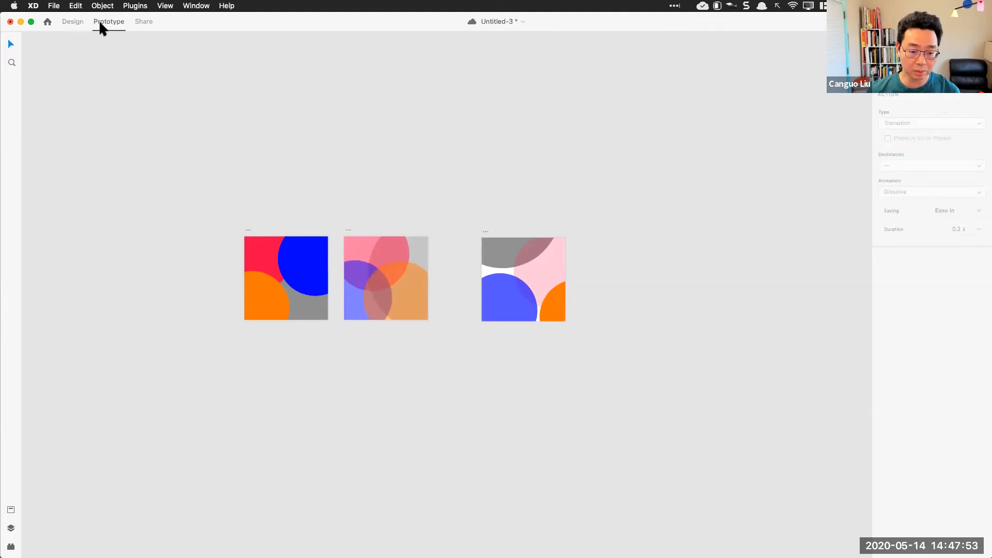
left_click(348, 228)
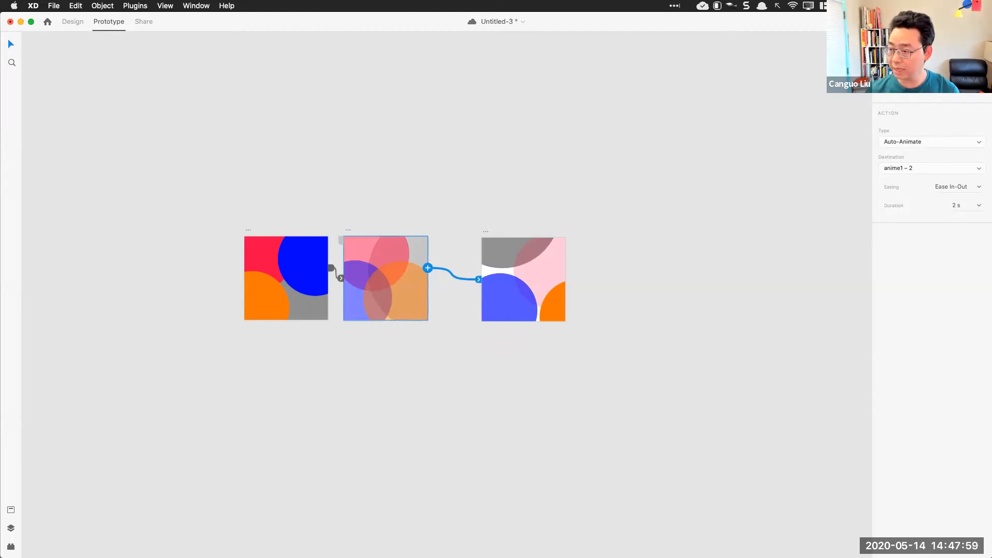
left_click(485, 230)
left_click_drag(565, 269, 274, 369)
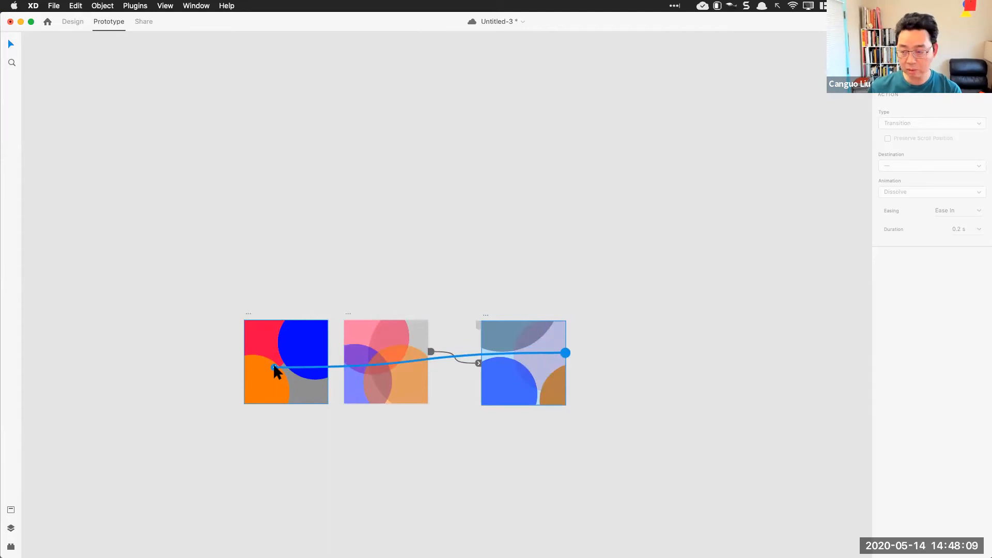
left_click_drag(273, 363, 273, 363)
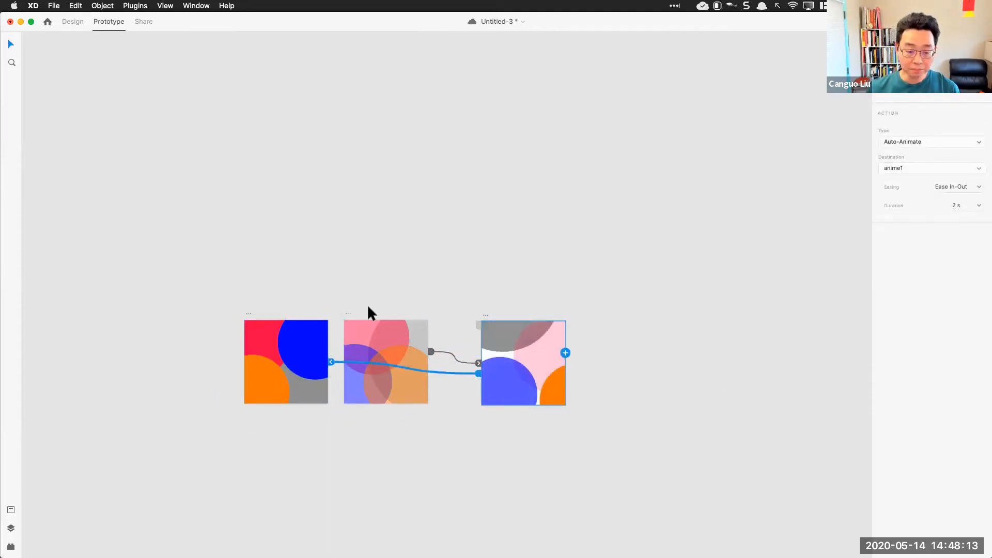
Move the anime1 – 1 artboard above and between the other two, and select all three artboards to show their connections
left_click_drag(353, 313, 367, 214)
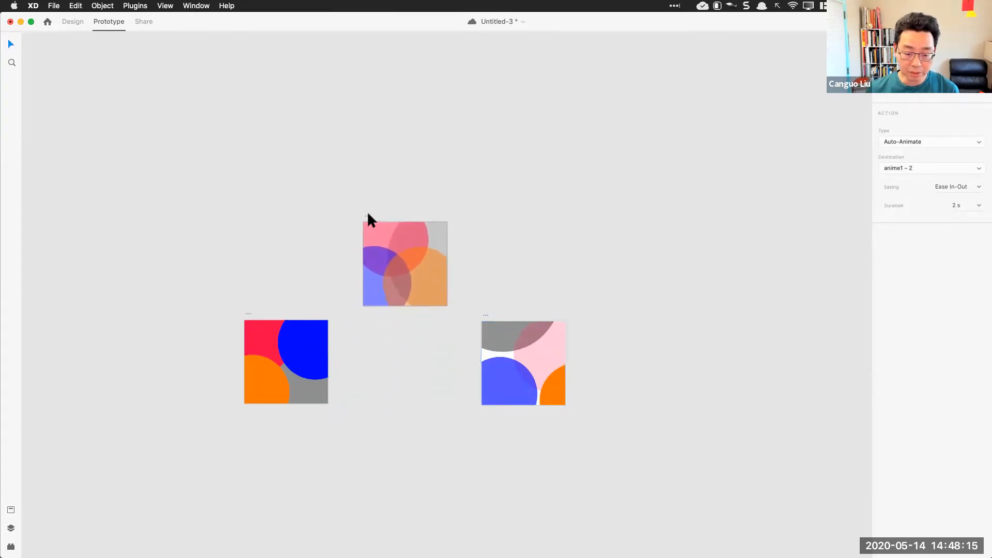
left_click(485, 314)
left_click_drag(655, 430, 129, 218)
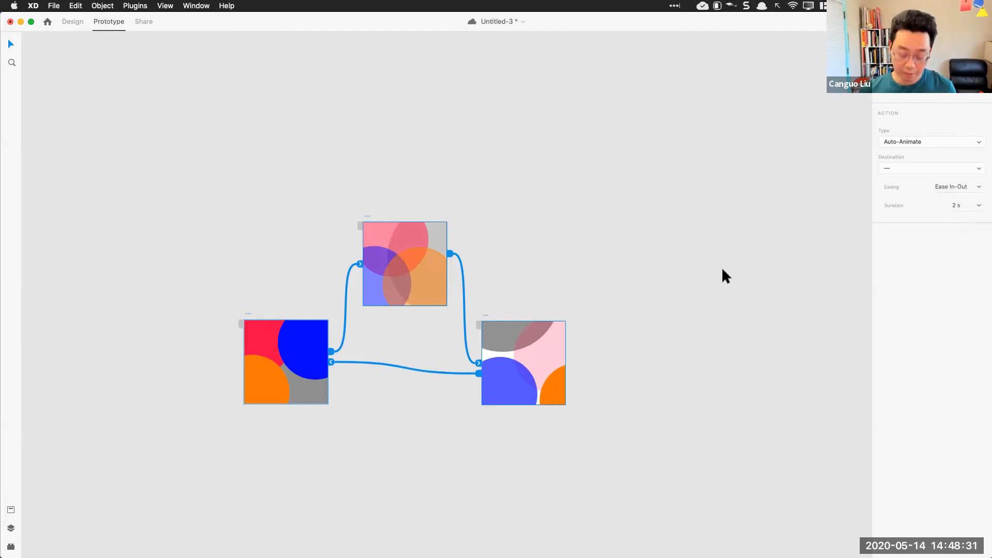
Play the three-artboard animation loop in the preview window and close the preview
key("super+Return")
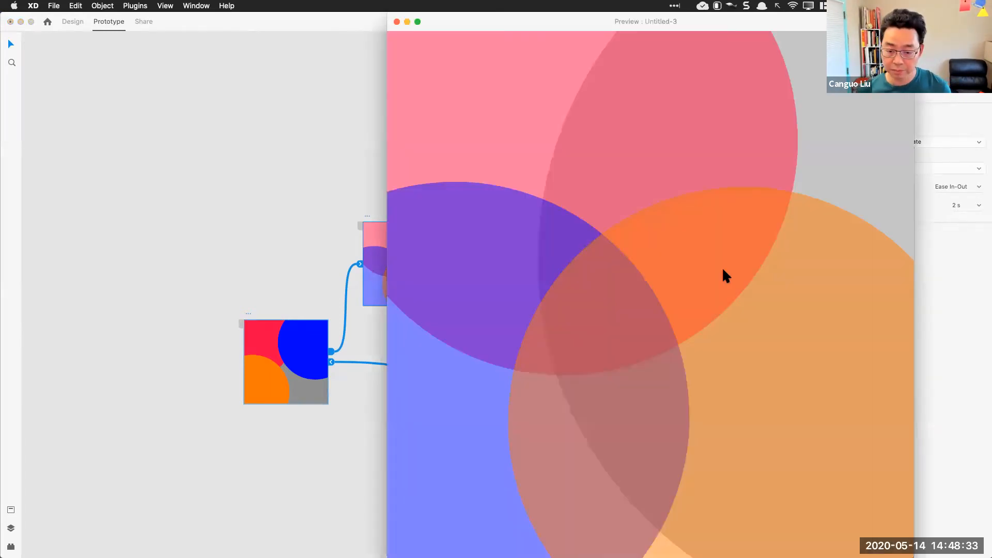
left_click_drag(515, 24, 340, 18)
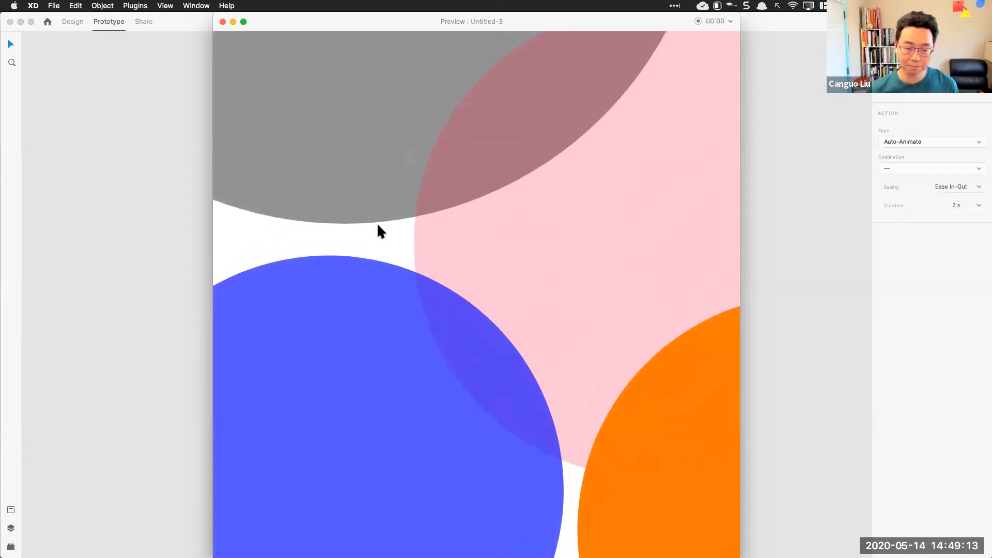
left_click(224, 22)
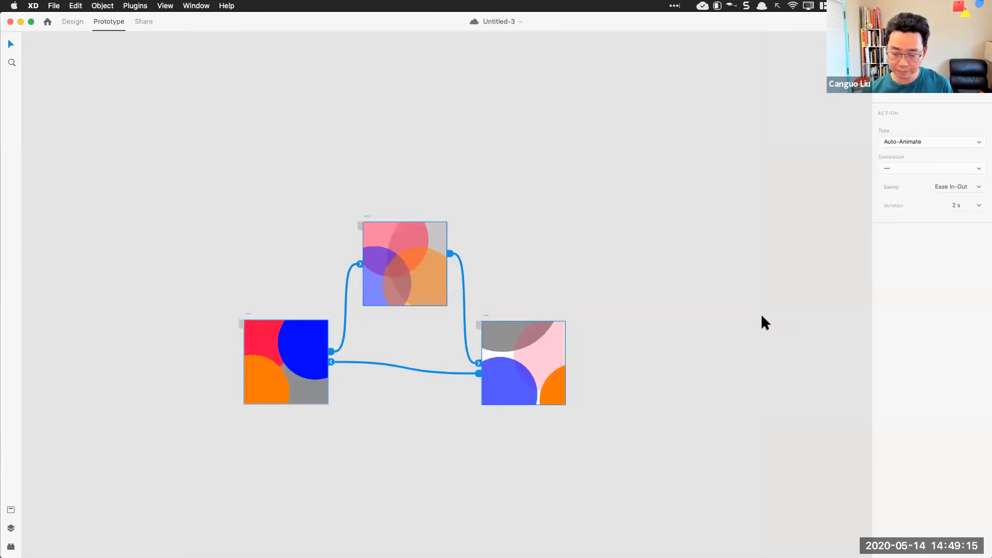
Record the animation in the preview window, save the video to the Desktop as xddemovideo, and dismiss the preview
left_click(324, 253)
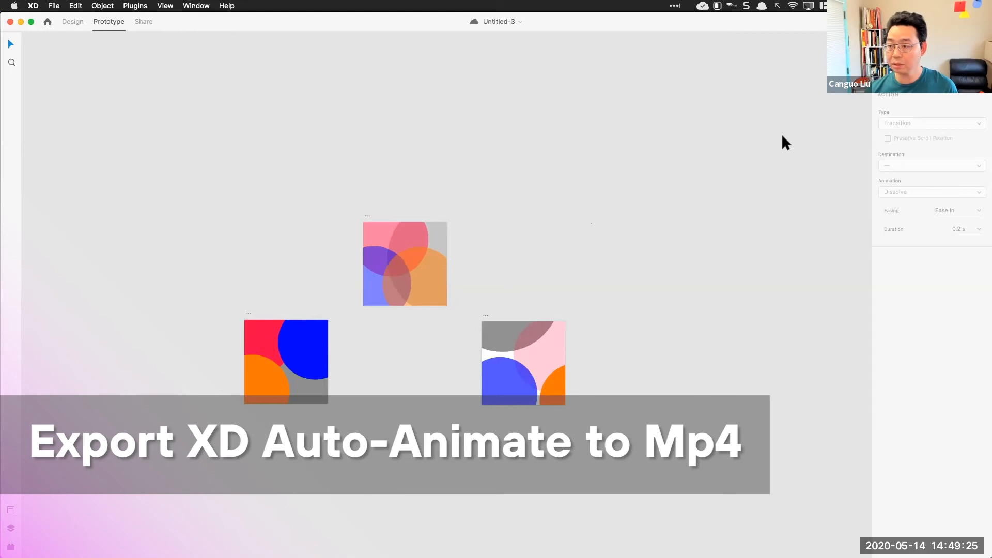
left_click(950, 22)
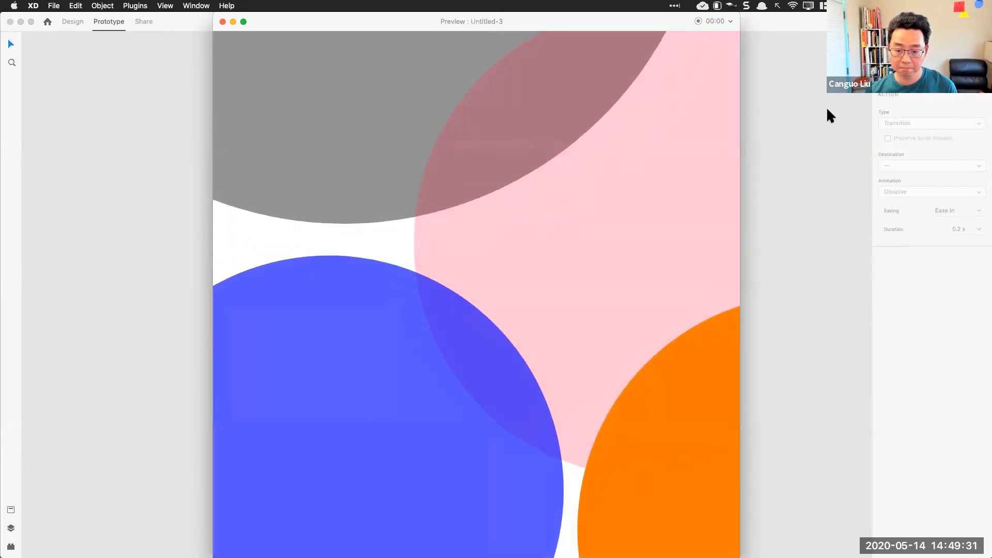
left_click_drag(524, 23, 655, 27)
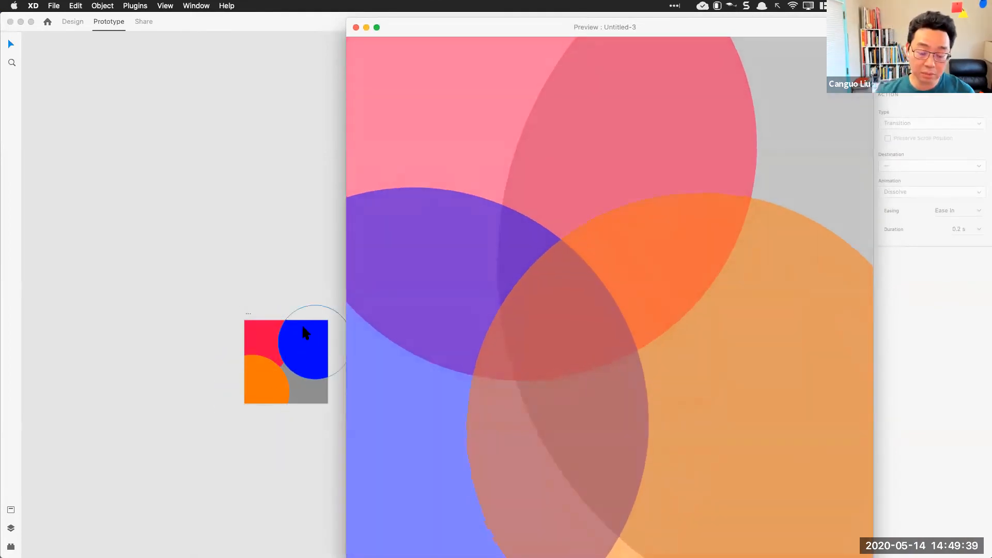
mouse_move(454, 23)
left_mouse_down()
mouse_move(471, 23)
mouse_move(457, 16)
left_mouse_up()
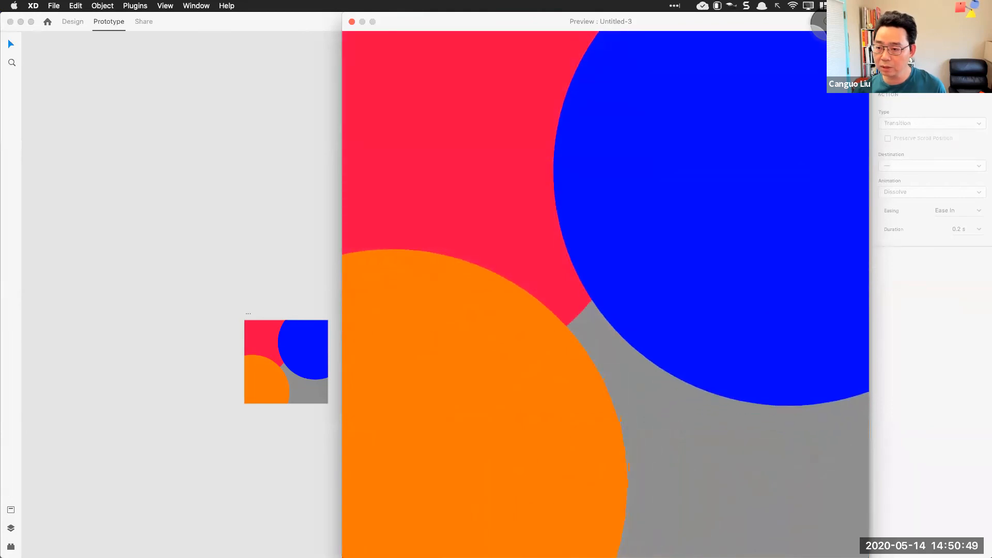
left_click(827, 22)
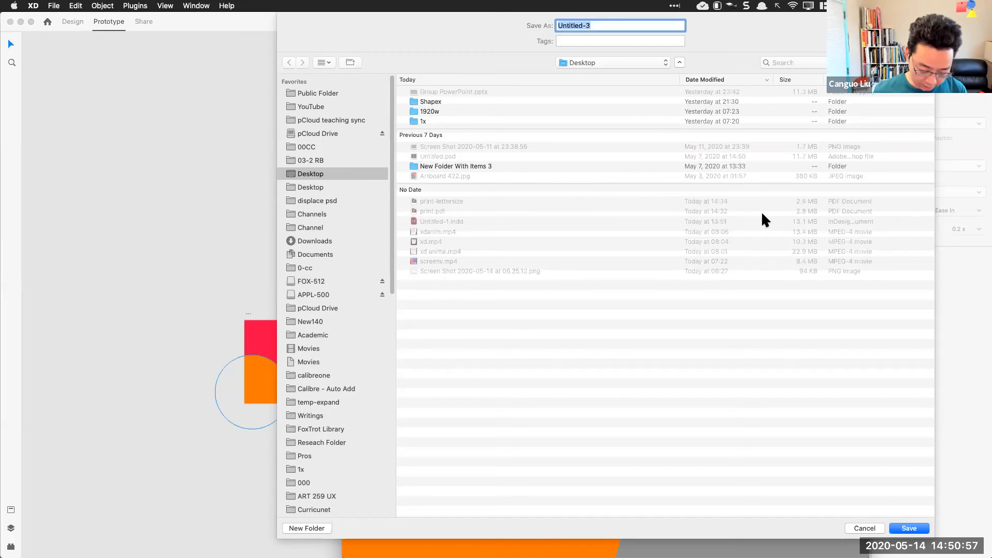
type("emos")
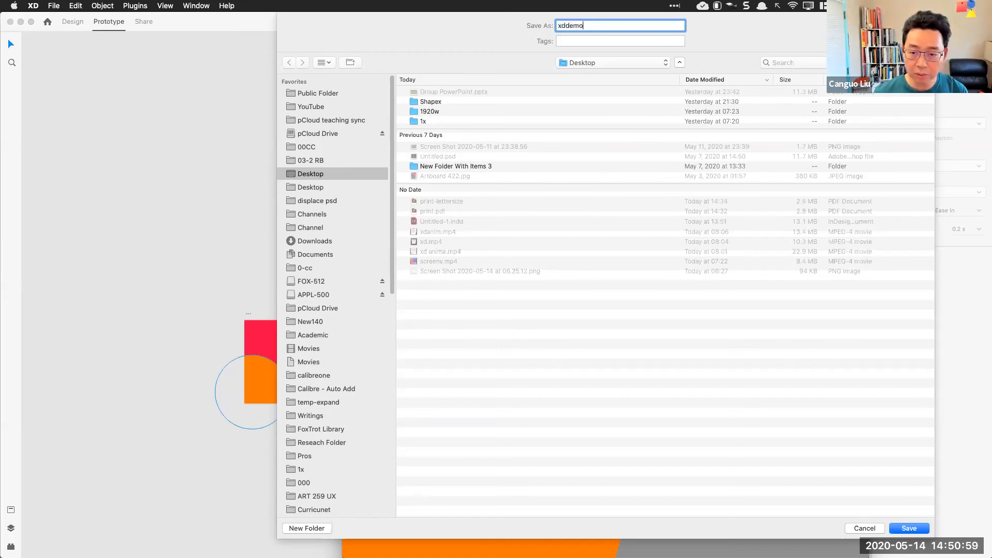
key("Return")
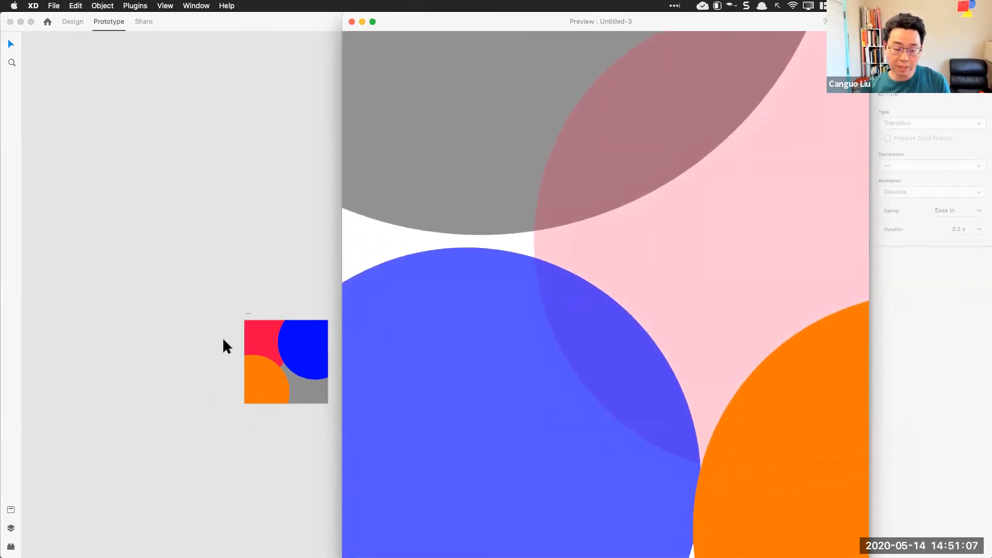
left_click(254, 333)
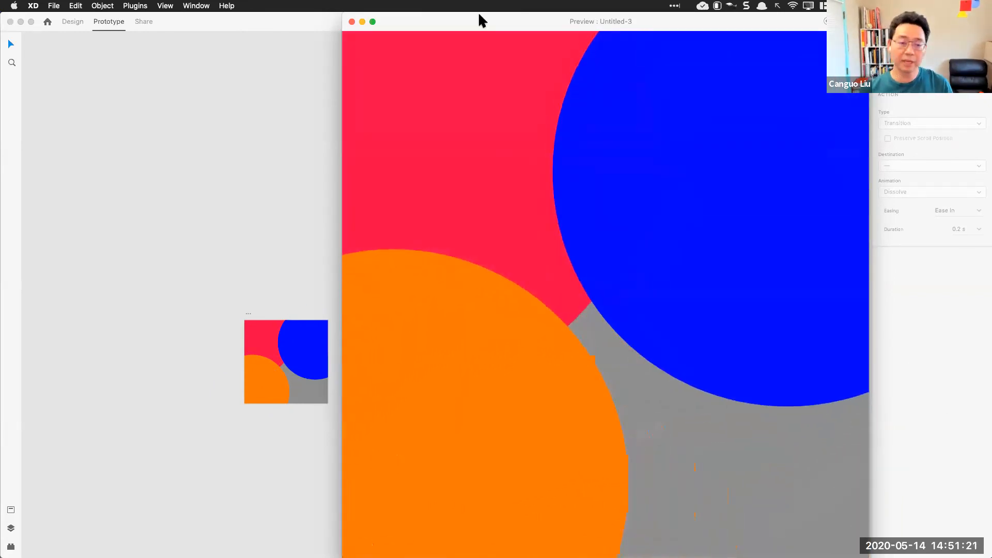
left_click(362, 21)
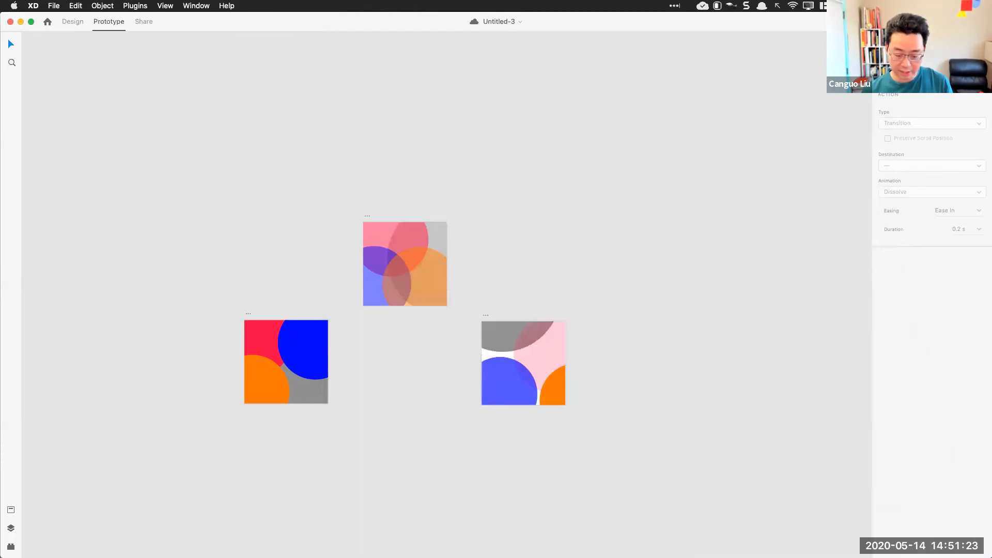
Switch to Finder, show the Desktop folder and play the recorded xddemovideo.mp4 in a file preview
key("ctrl+Left")
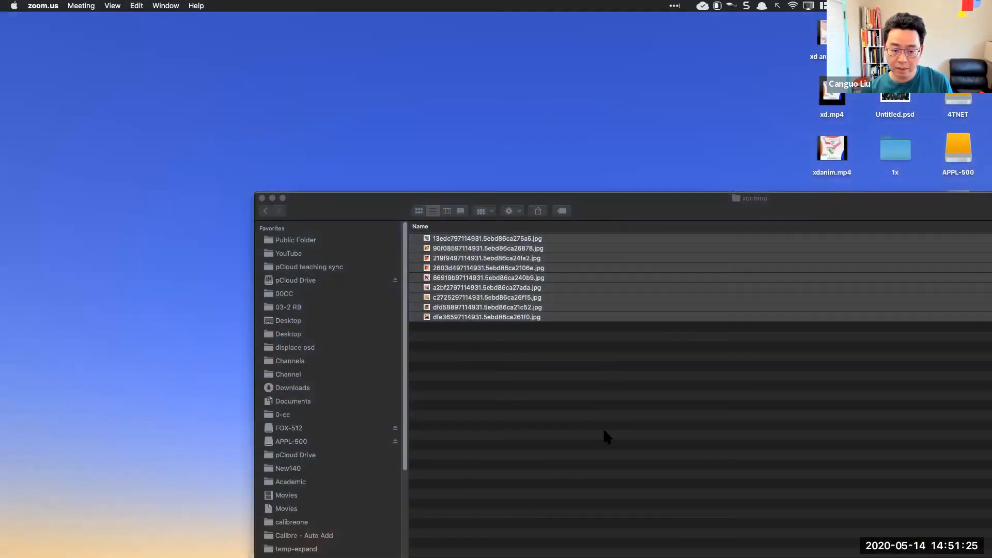
left_click(321, 322)
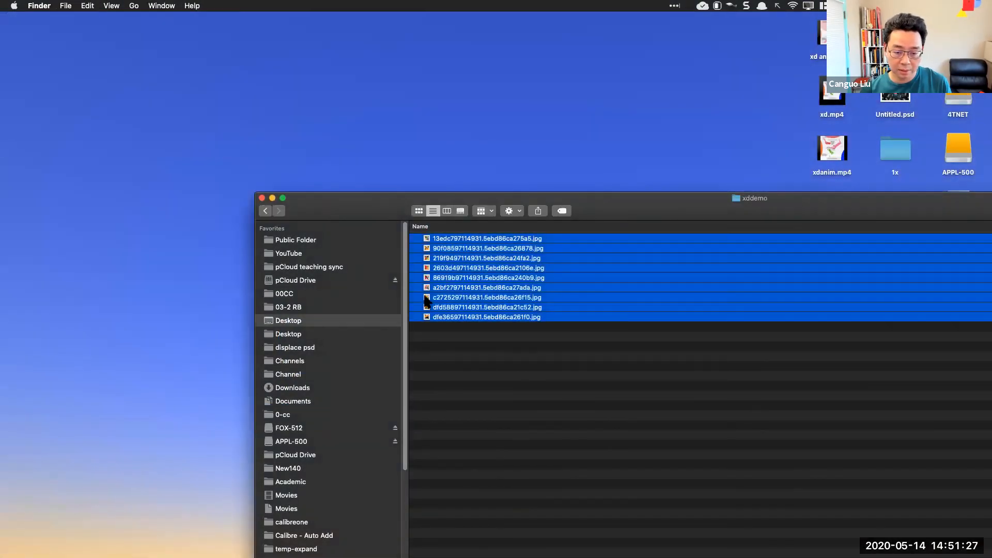
left_click_drag(641, 201, 256, 294)
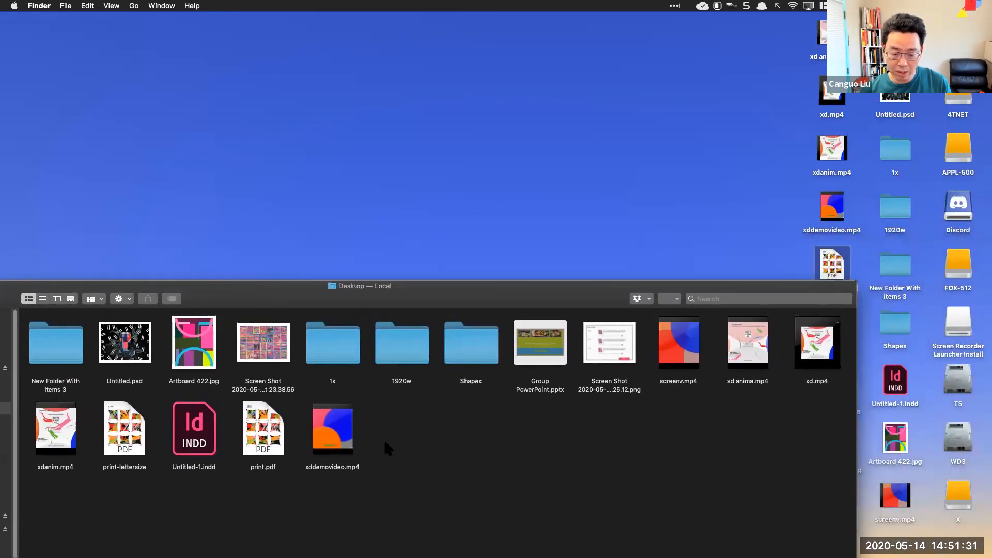
left_click(341, 424)
key("space")
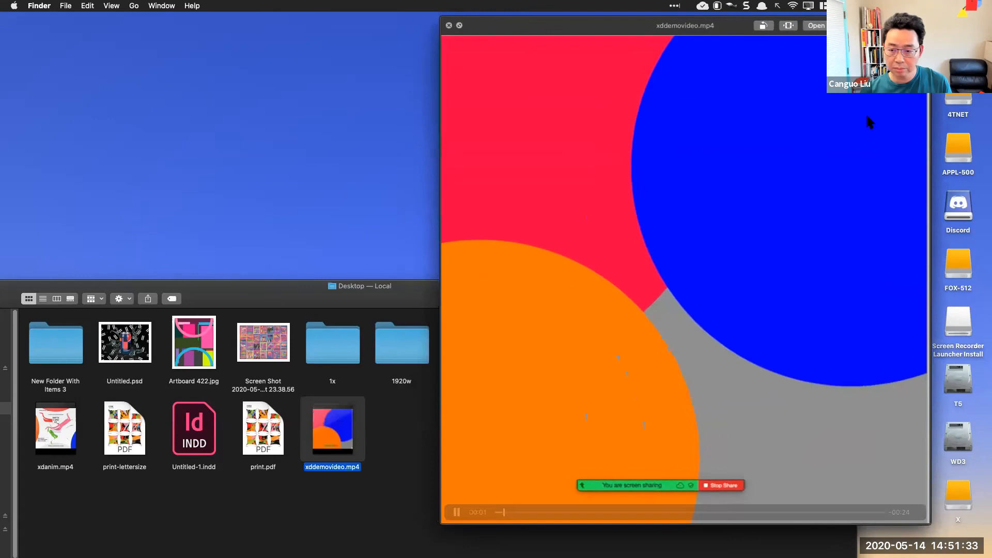
left_click_drag(710, 36, 547, 36)
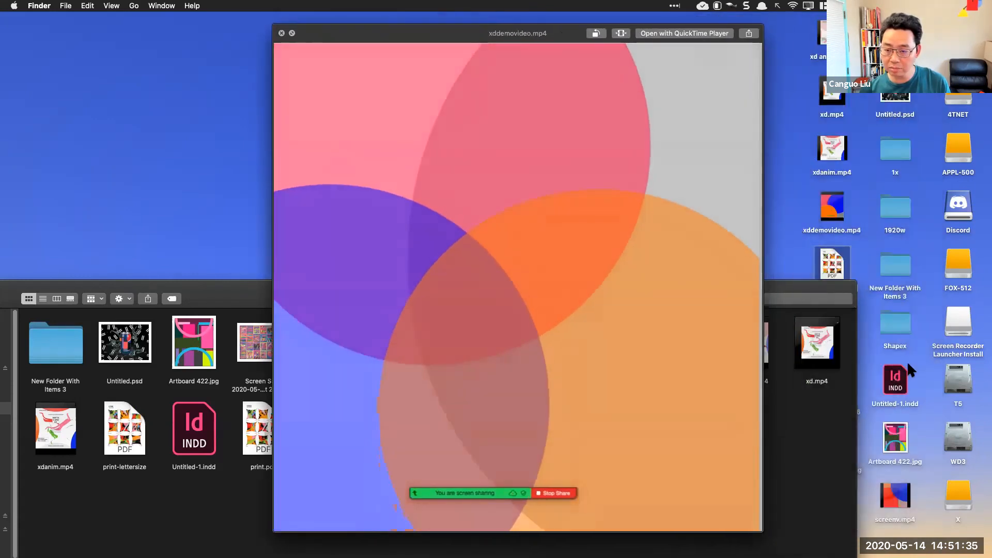
Enlarge the xddemovideo.mp4 file preview, close it, and replay the video in a fresh preview moved clear of the screen edge
left_click_drag(765, 538, 809, 557)
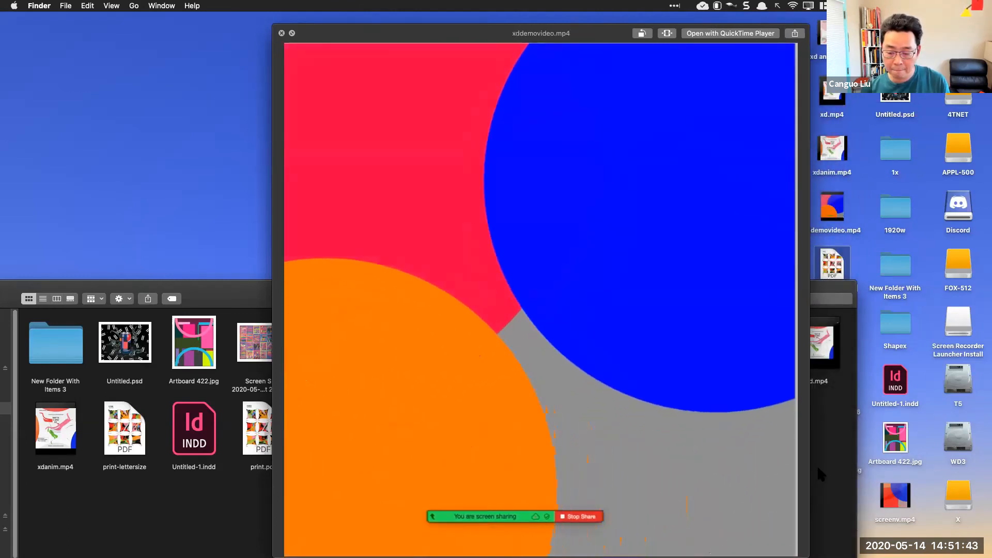
mouse_move(773, 382)
key("space")
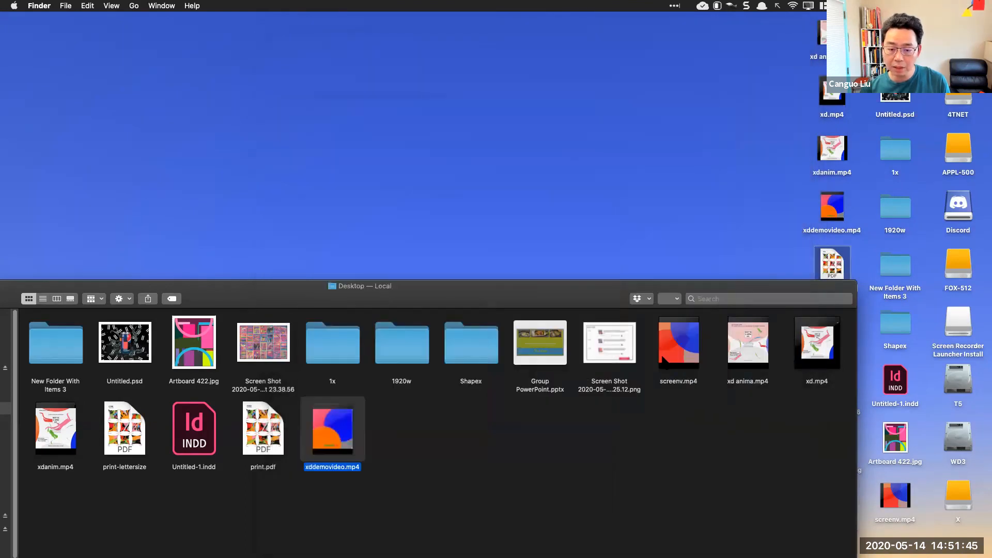
left_click(370, 454)
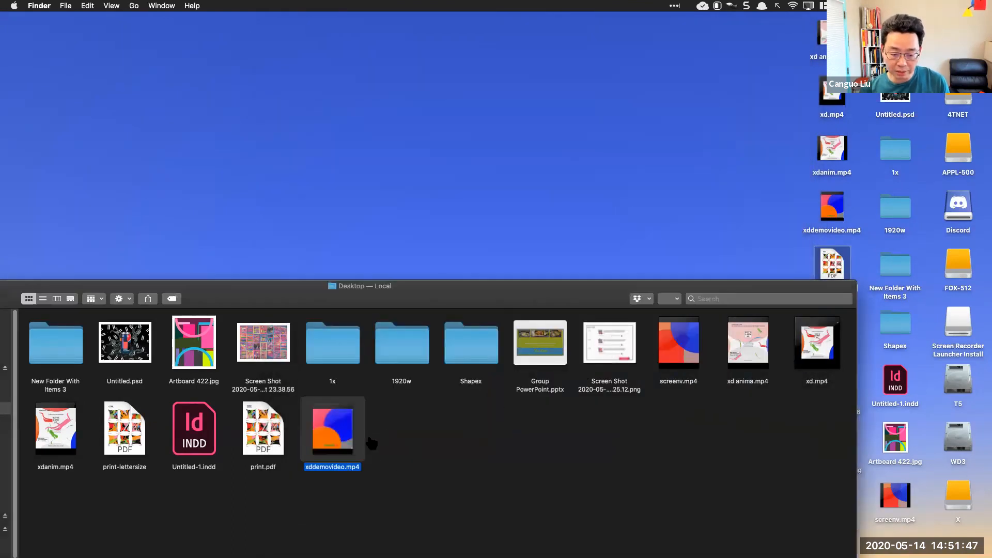
key("space")
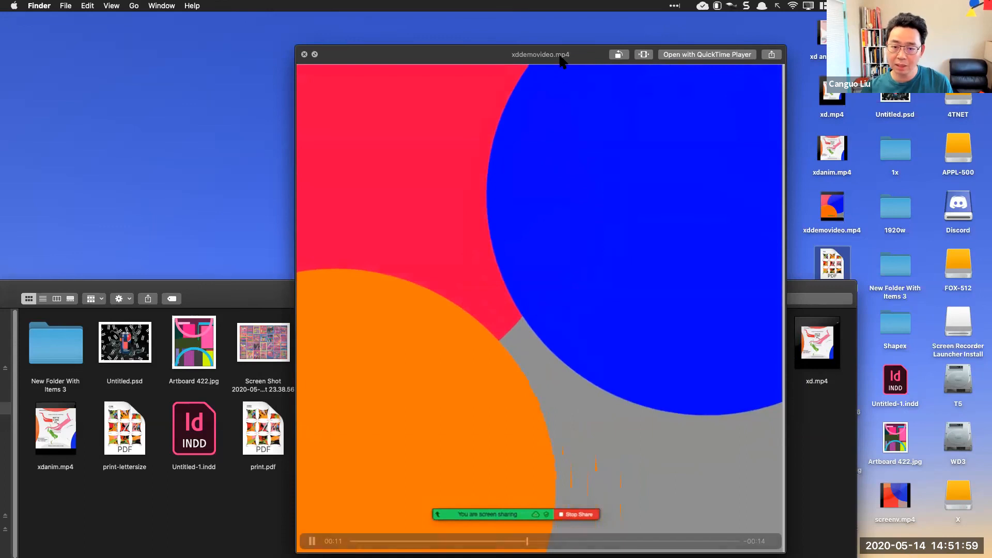
left_click_drag(562, 61, 543, 88)
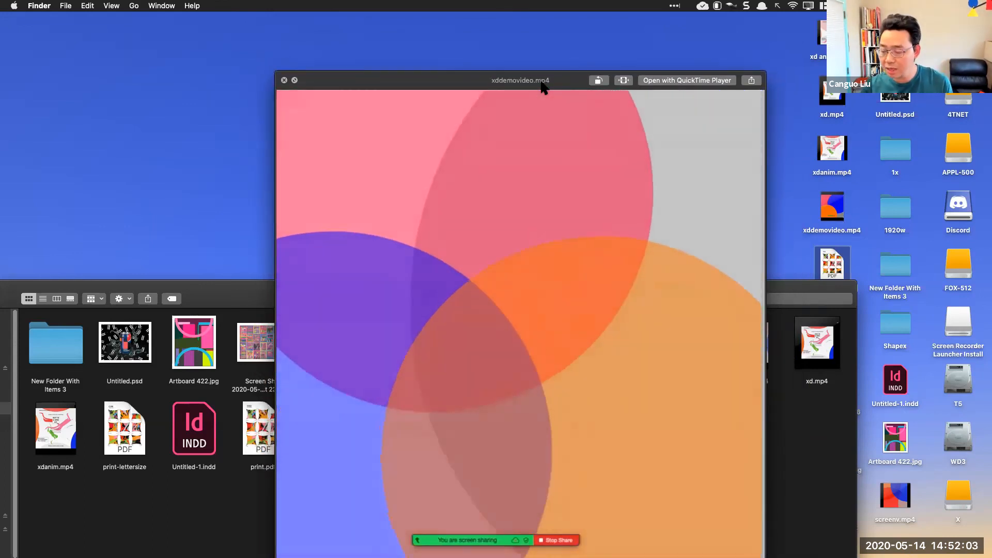
left_click_drag(543, 87, 528, 75)
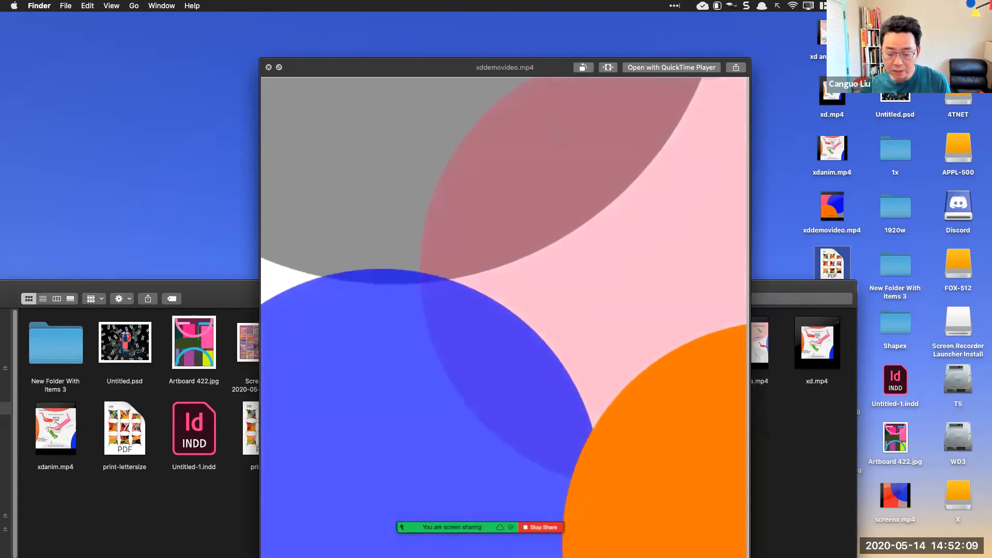
Switch to Adobe XD, play the prototype in the preview window, widen that window beyond the artboard's width and close it
key("super+Tab")
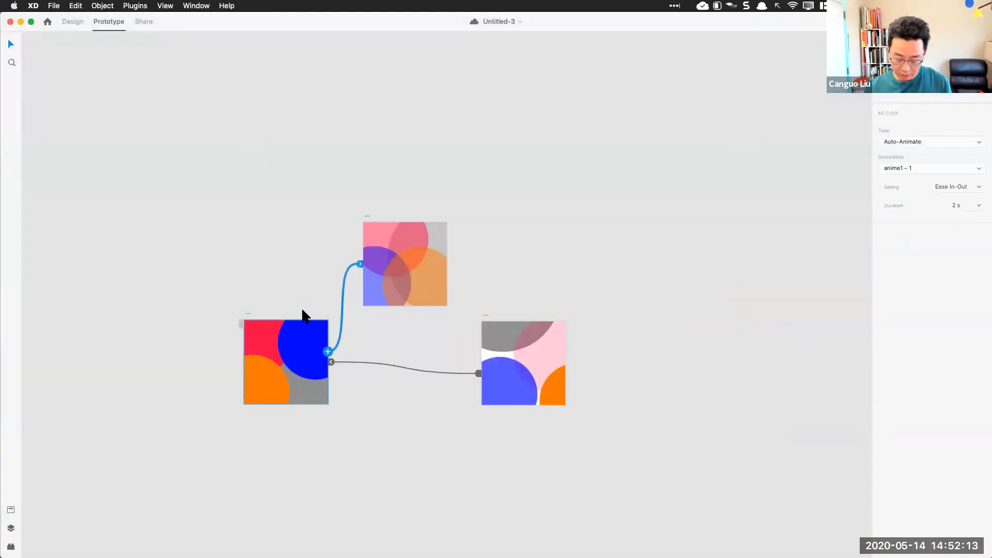
key("super+Return")
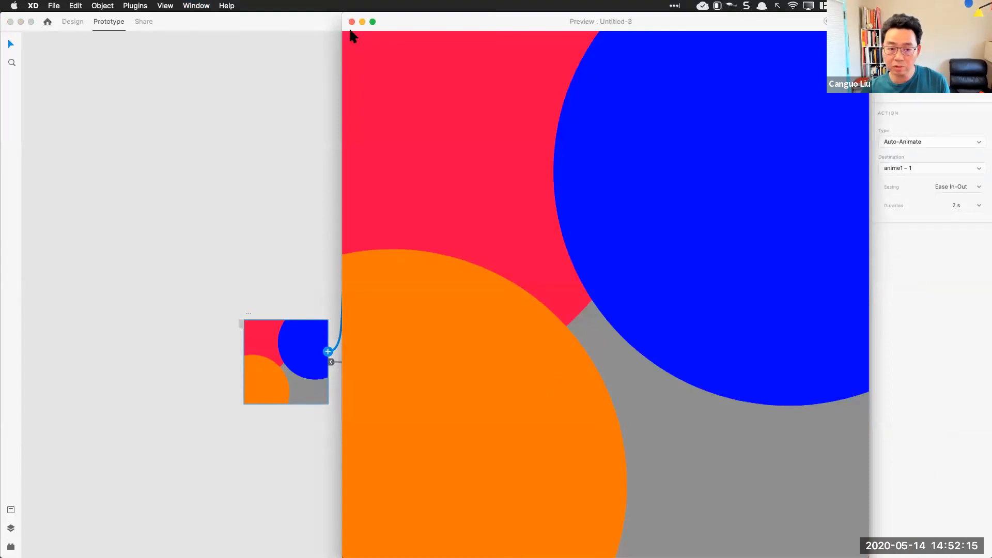
left_click(352, 21)
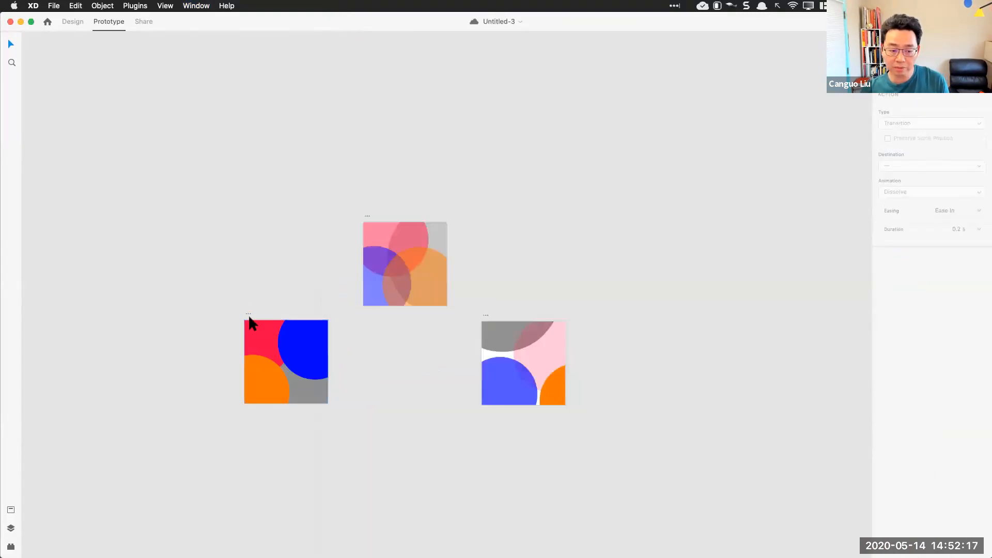
key("super+Return")
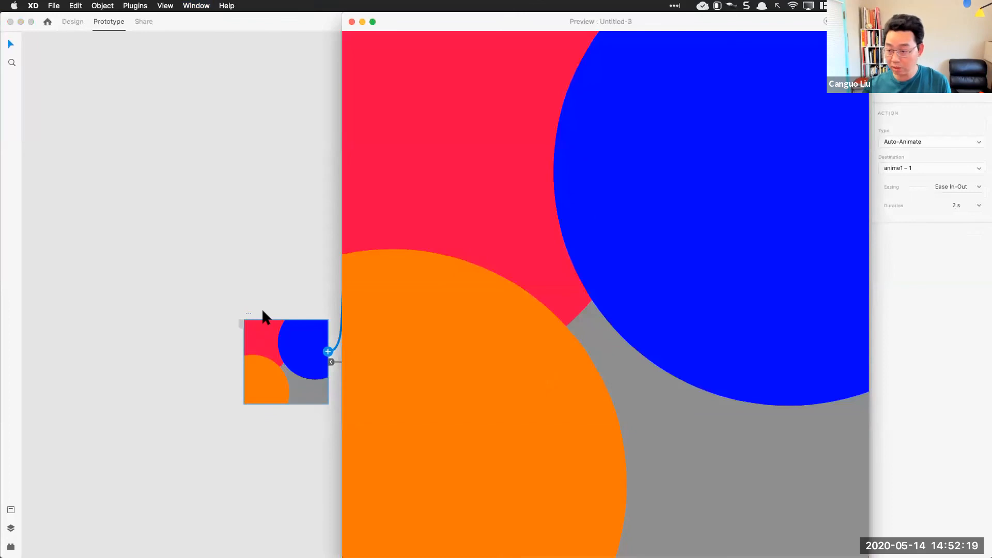
left_click(717, 185)
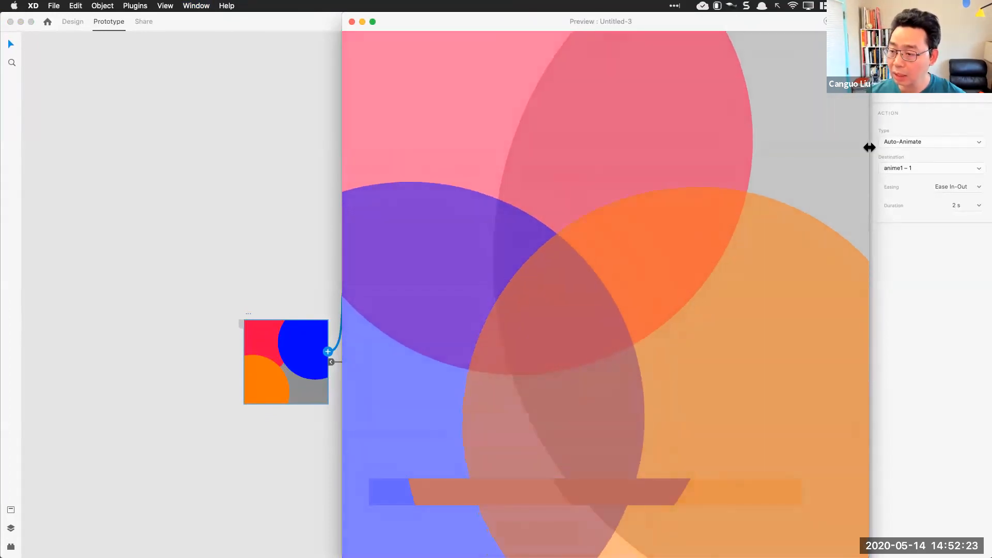
left_click_drag(869, 149, 935, 149)
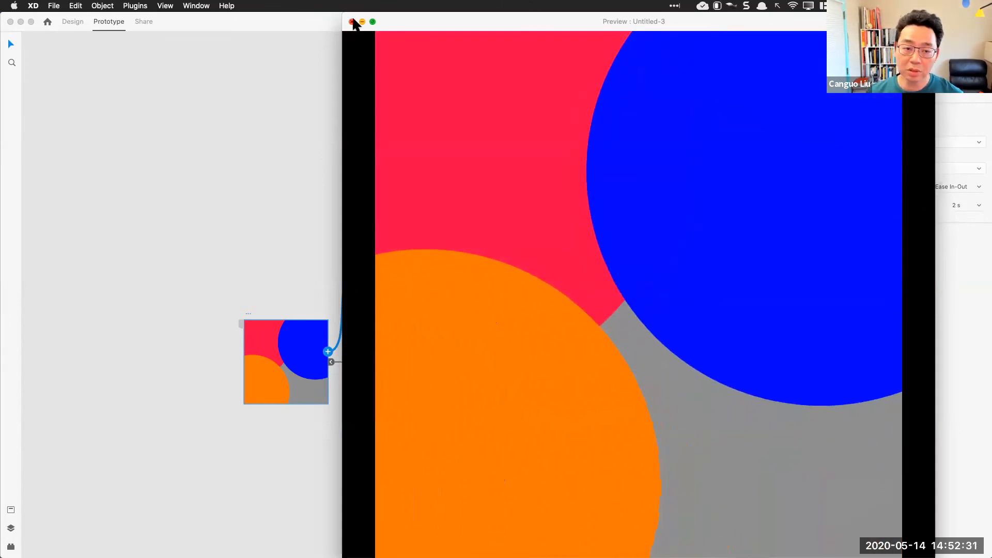
left_click(352, 22)
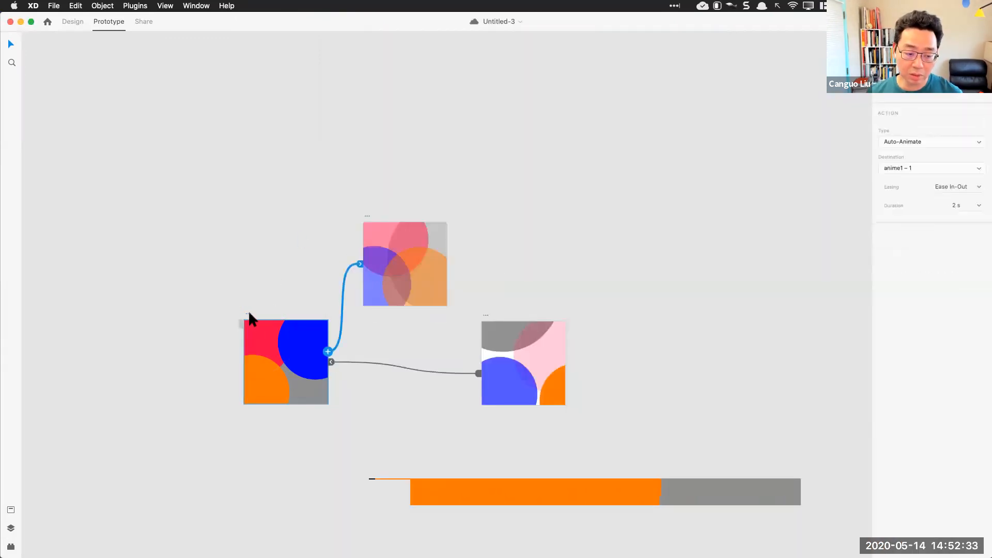
Replay the prototype loop in a new preview window, reposition it, slightly adjust its width and close it
key("super+Return")
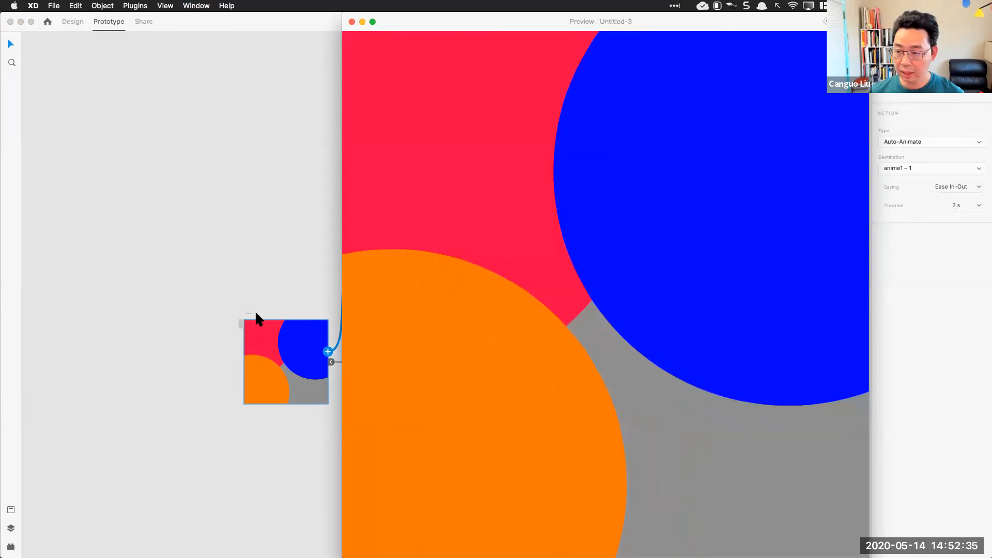
left_click(448, 401)
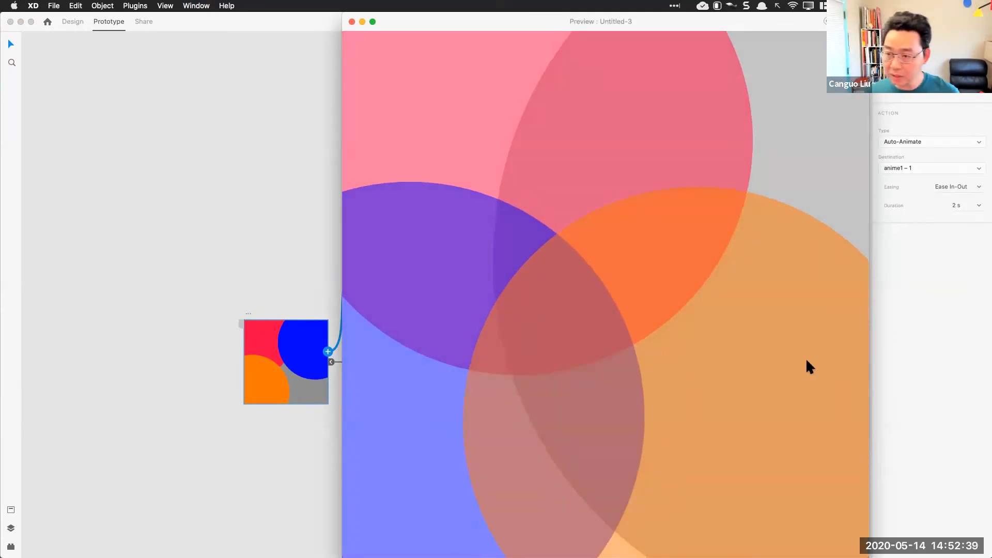
left_click_drag(491, 32, 448, 23)
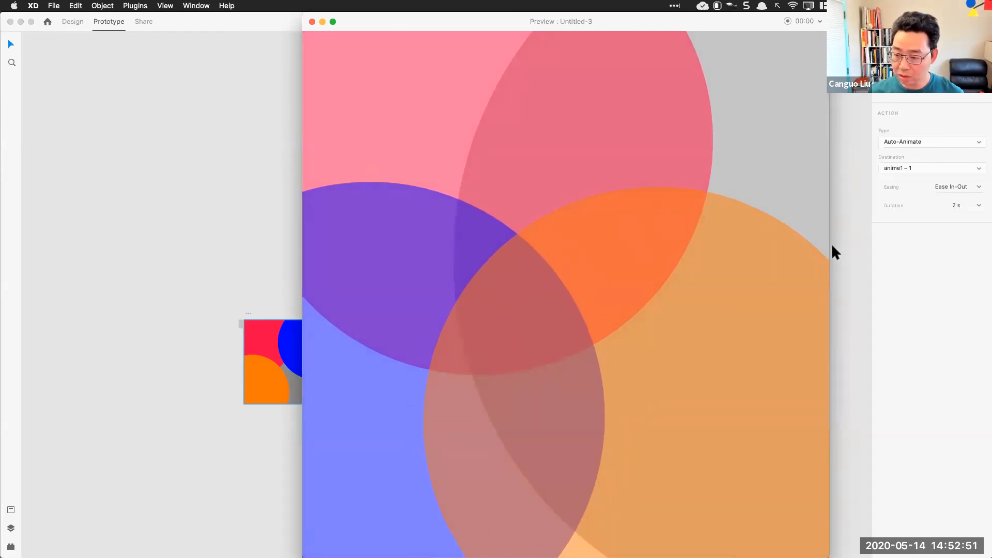
mouse_move(832, 247)
left_mouse_down()
mouse_move(869, 244)
mouse_move(832, 251)
left_mouse_up()
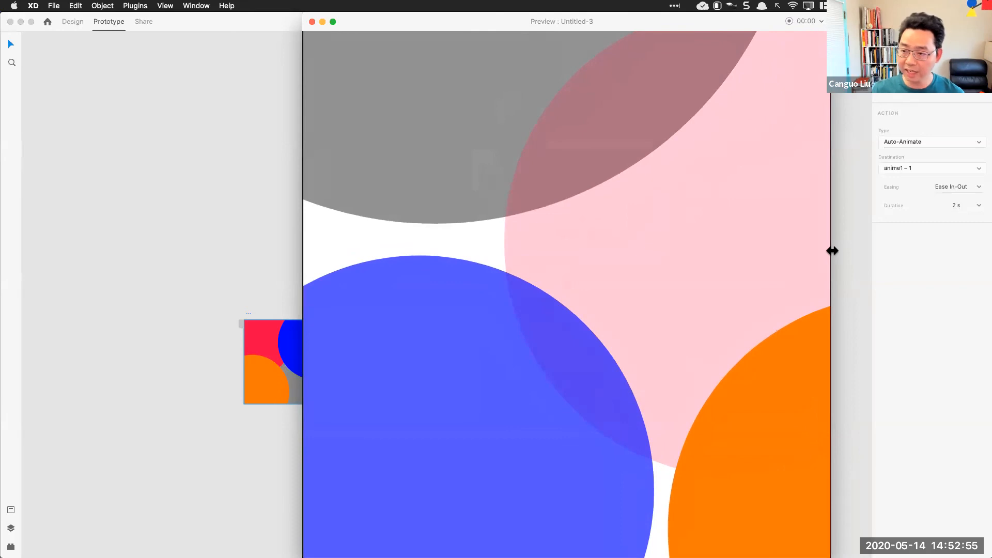
left_click_drag(832, 251, 829, 251)
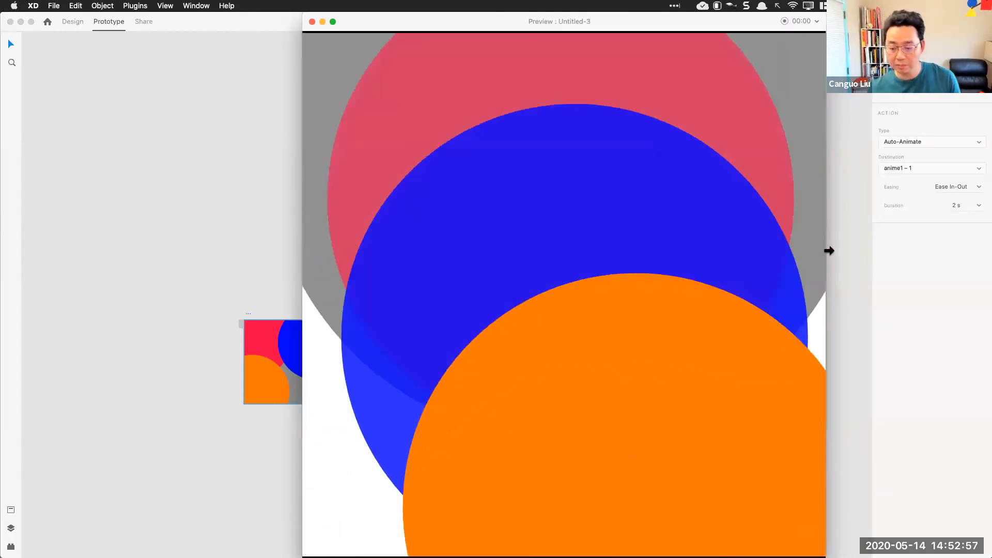
left_click(312, 21)
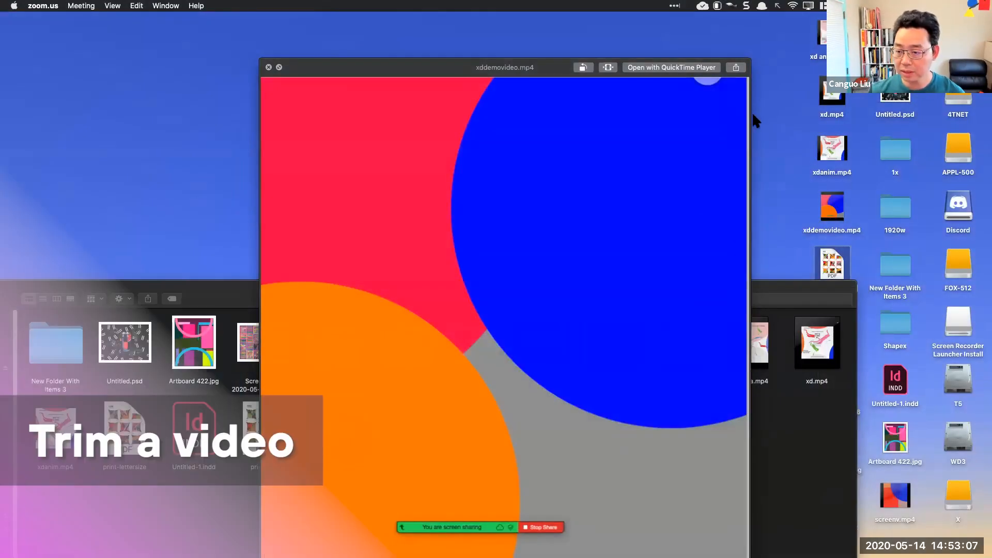
Switch to Finder, try trimming a little under the first half off xddemovideo.mp4, discard the trim and move the Desktop folder window up
left_click_drag(752, 116, 804, 113)
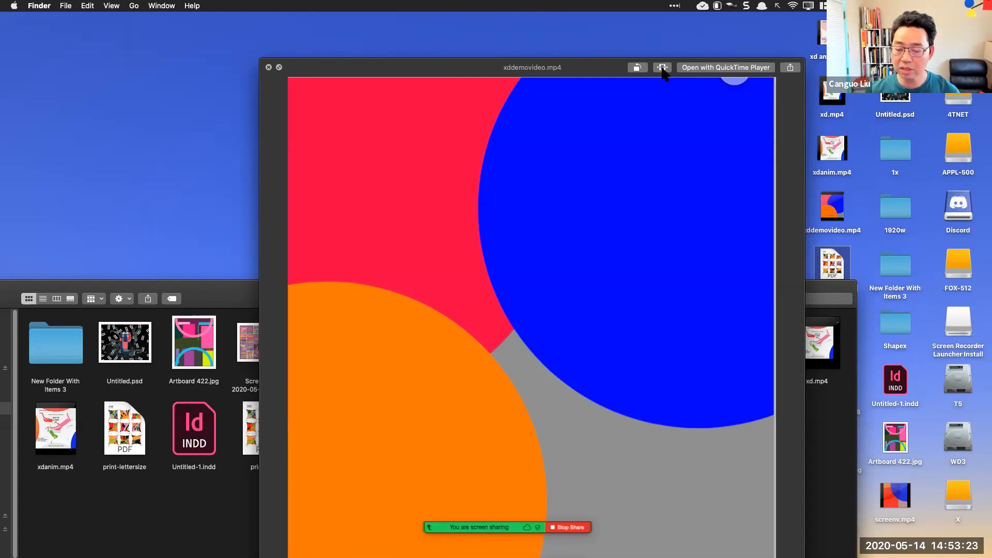
left_click(662, 68)
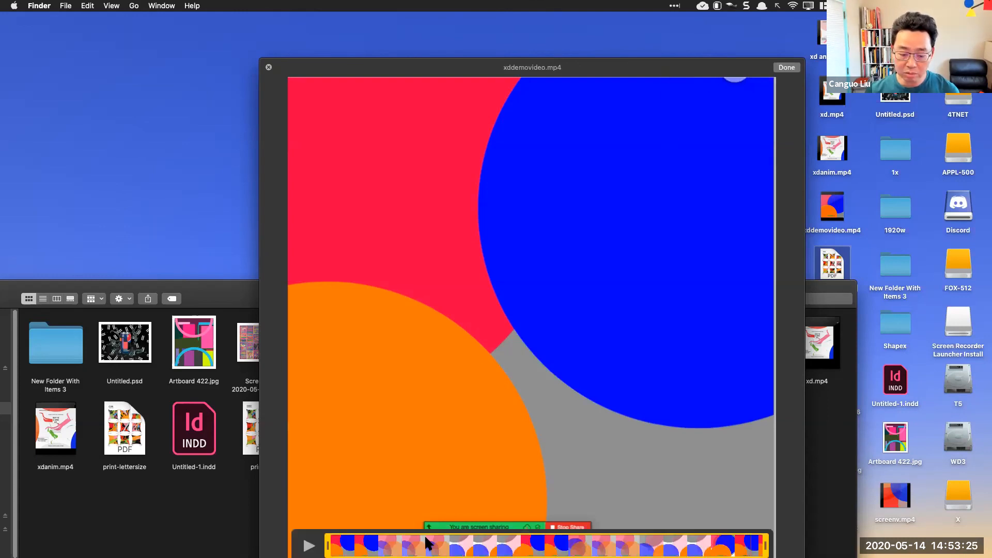
left_click_drag(328, 545, 519, 545)
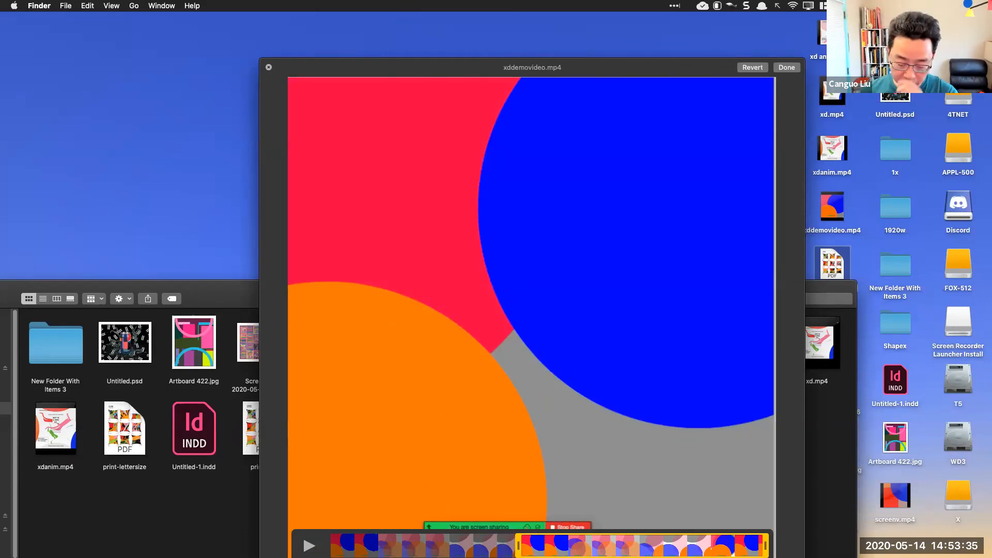
left_click(268, 68)
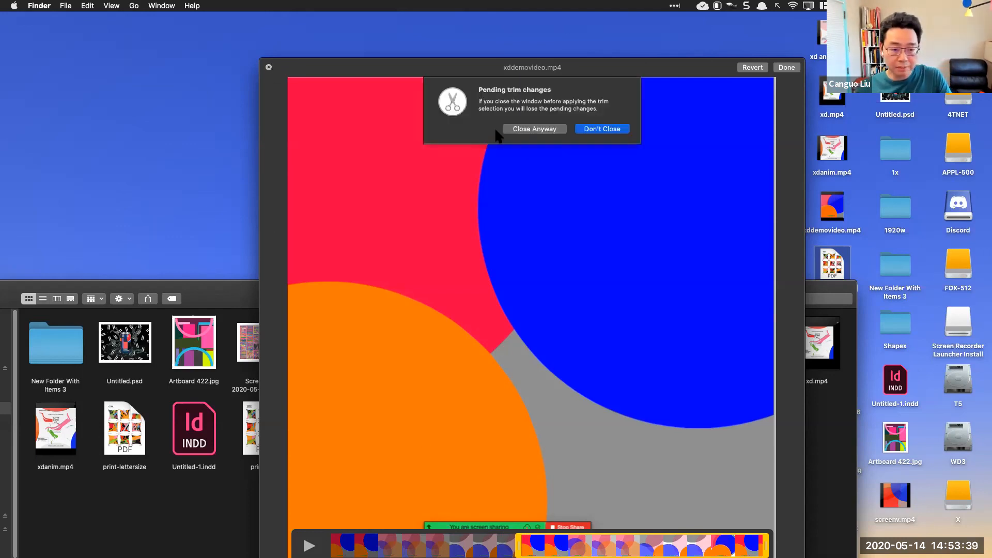
left_click(543, 129)
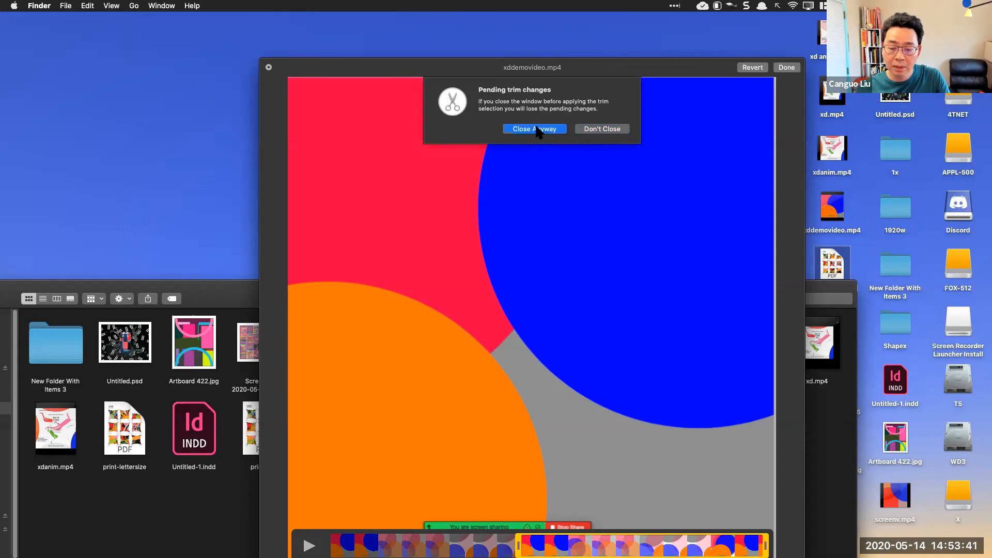
left_click_drag(609, 298, 589, 196)
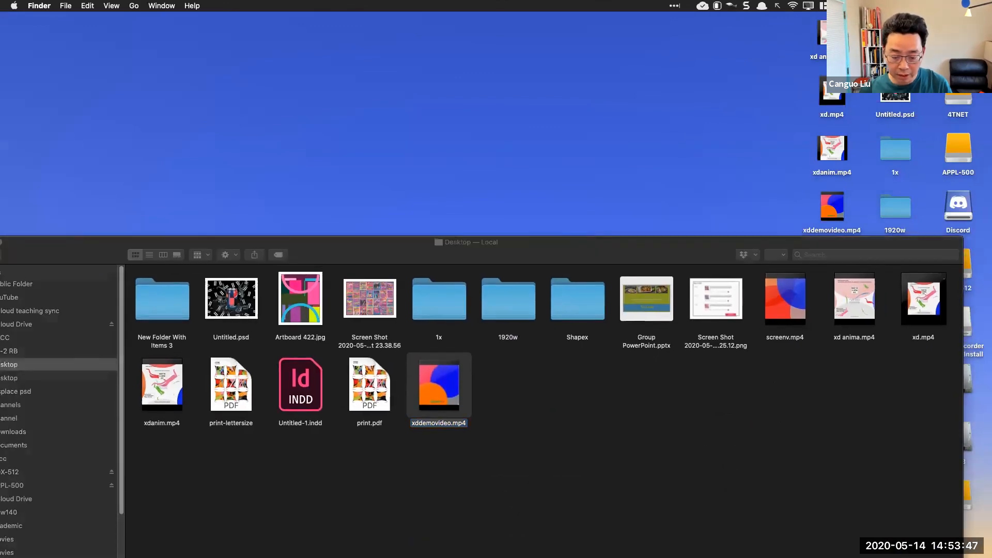